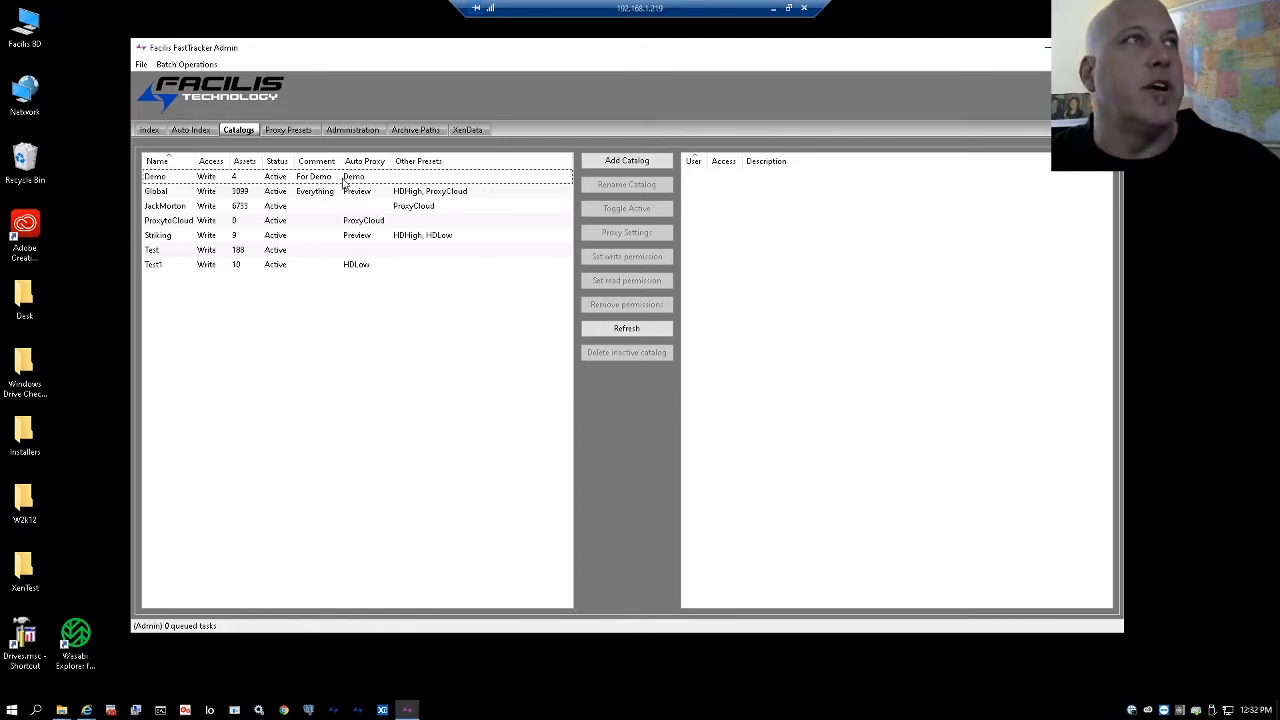
Set a new password for the Admin user account, entering and re-entering the password.
left_click(157, 178)
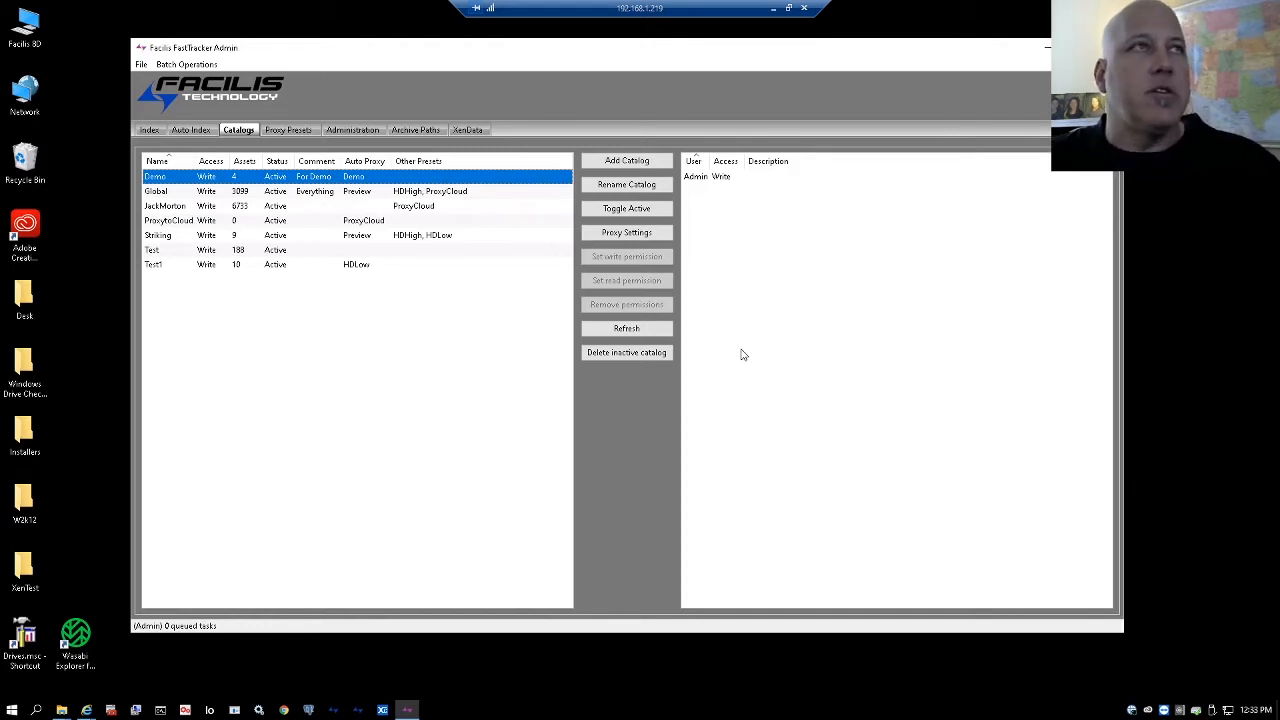
left_click(352, 131)
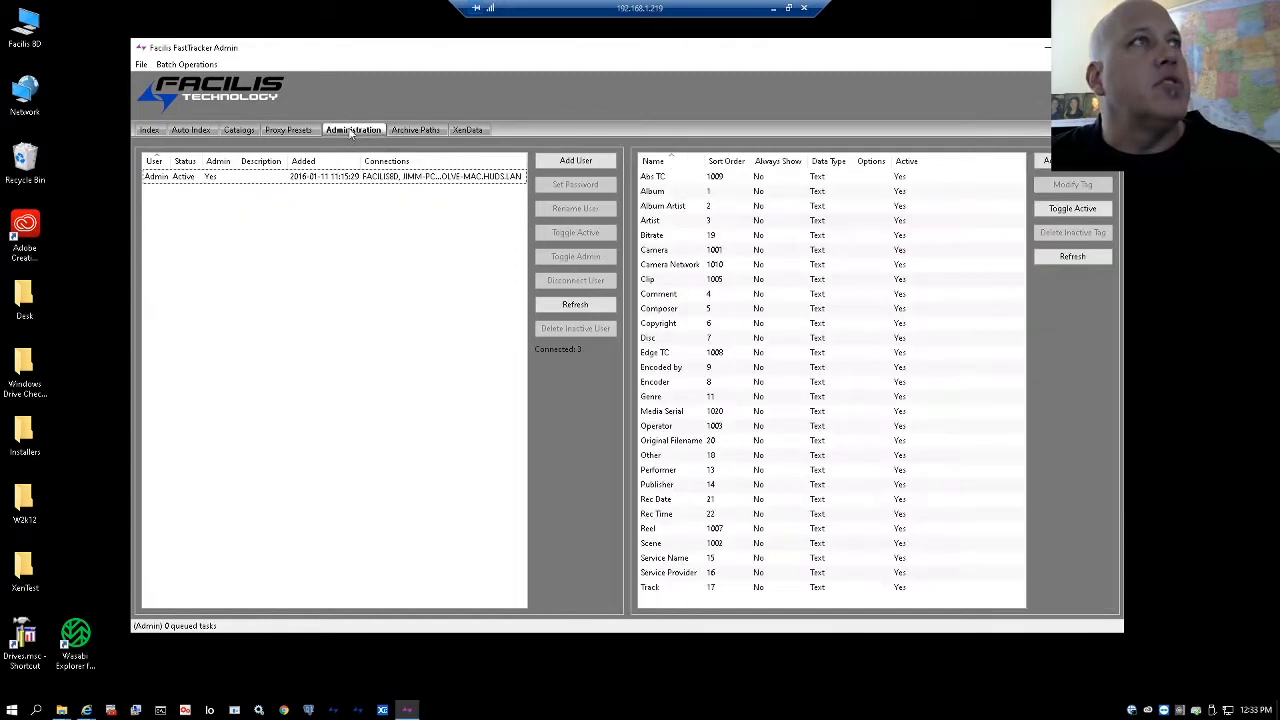
left_click(200, 181)
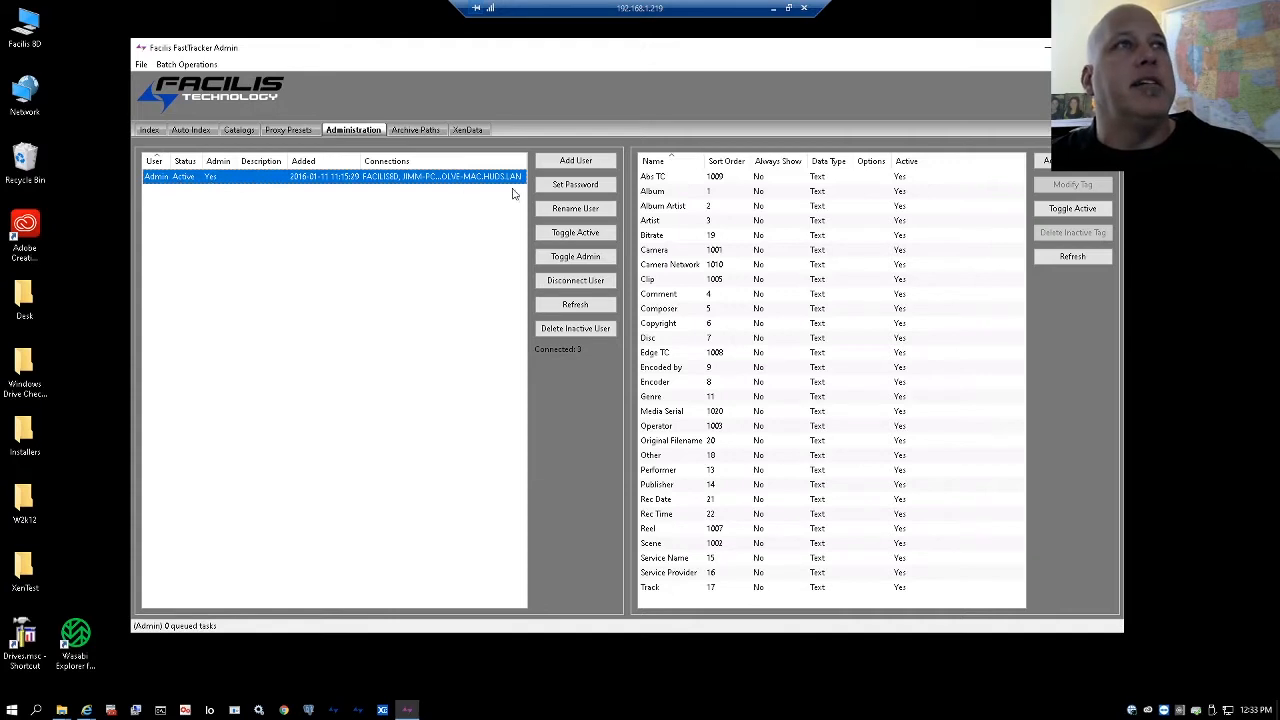
left_click(565, 186)
type("p")
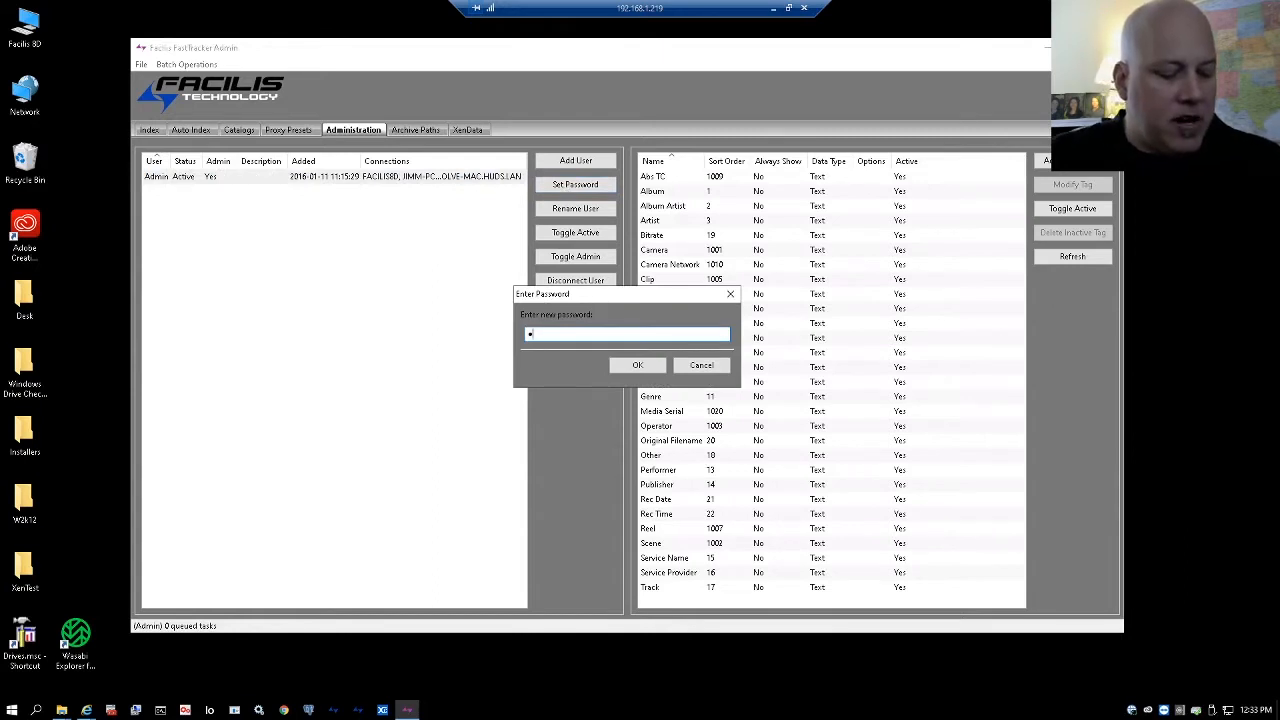
type("assword")
key("Return")
type("p")
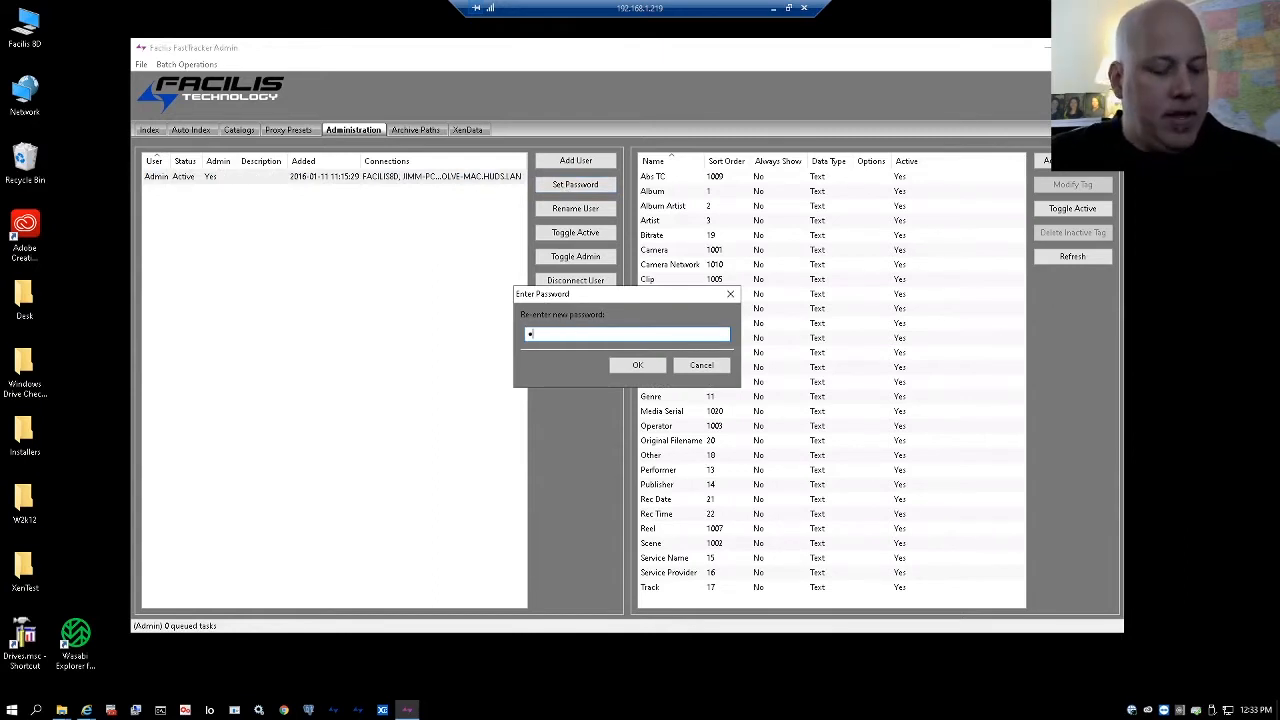
type("assword")
key("Return")
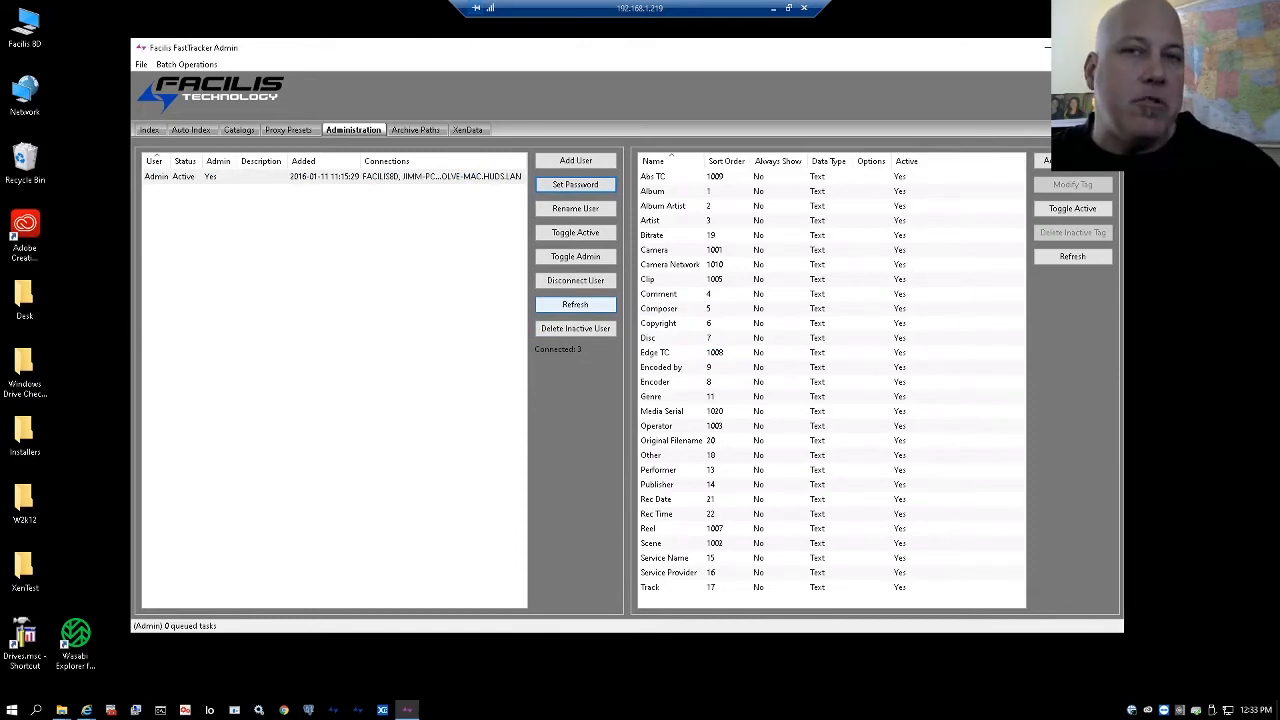
Add a new user account with the person's first name, a confirmed user password and the description "Me".
left_click(565, 162)
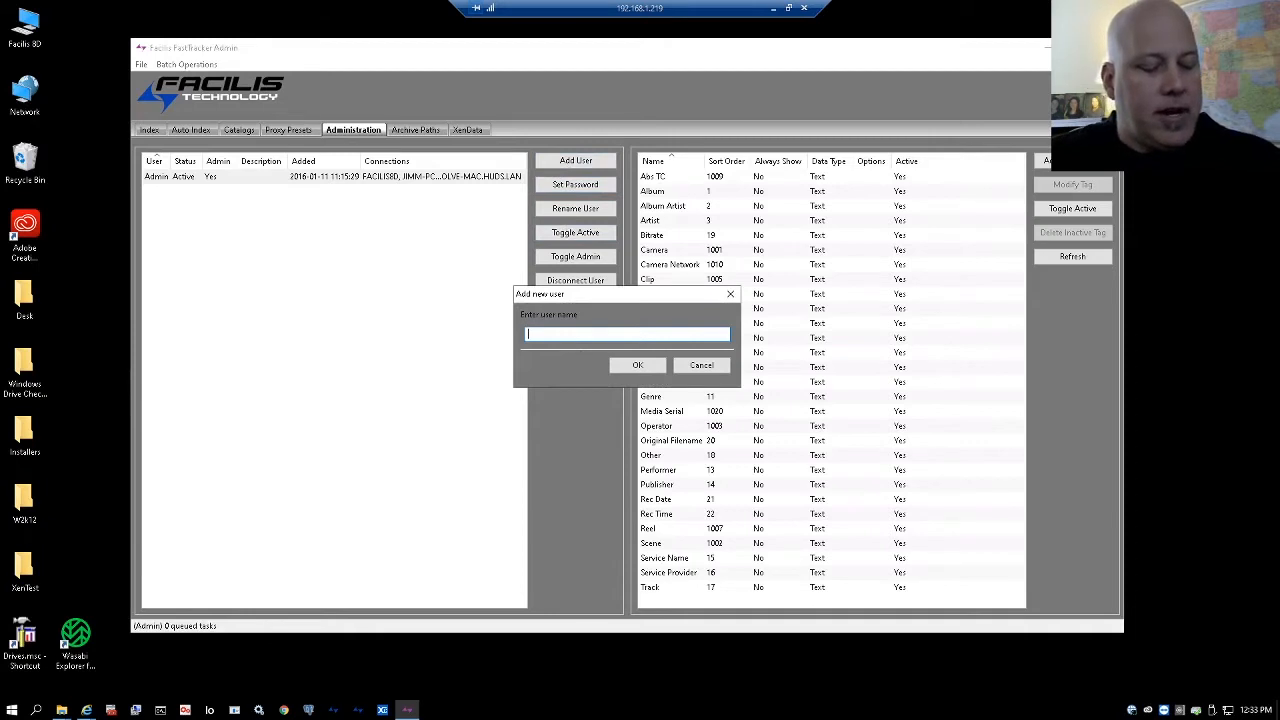
type("Jim")
left_click(637, 365)
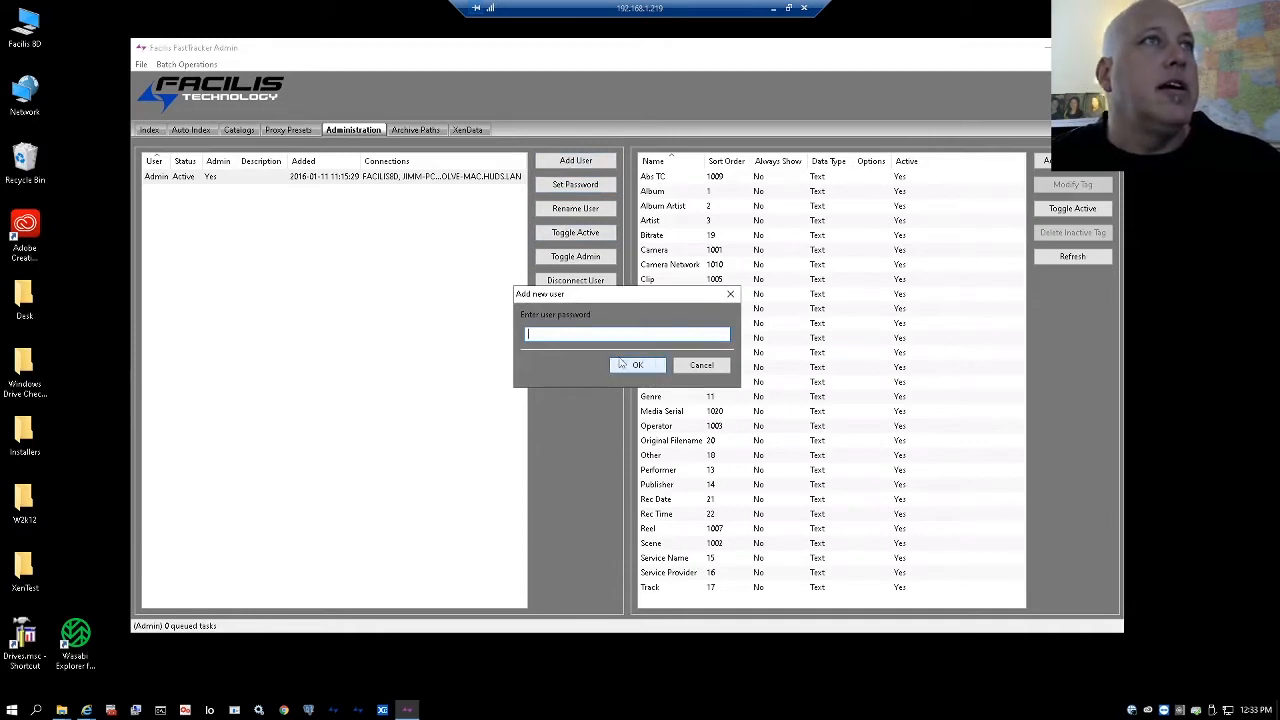
type("•••••••")
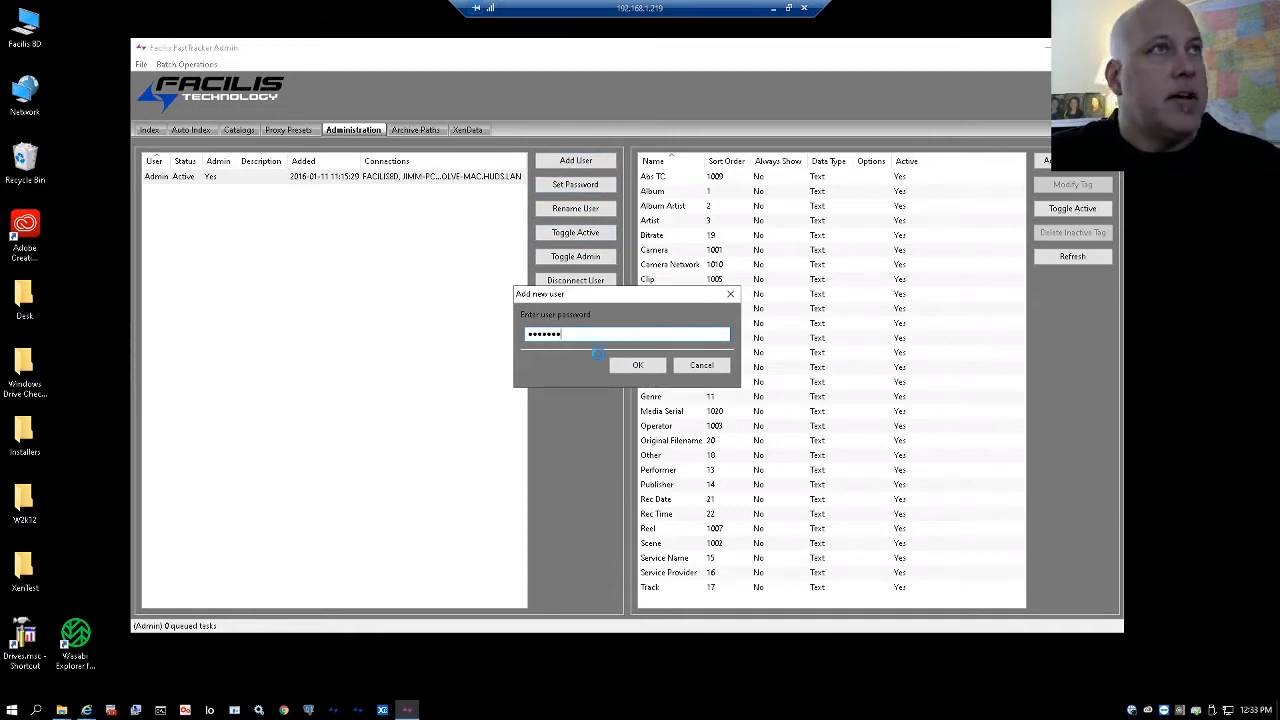
key("Return")
type("•••••••")
key("Return")
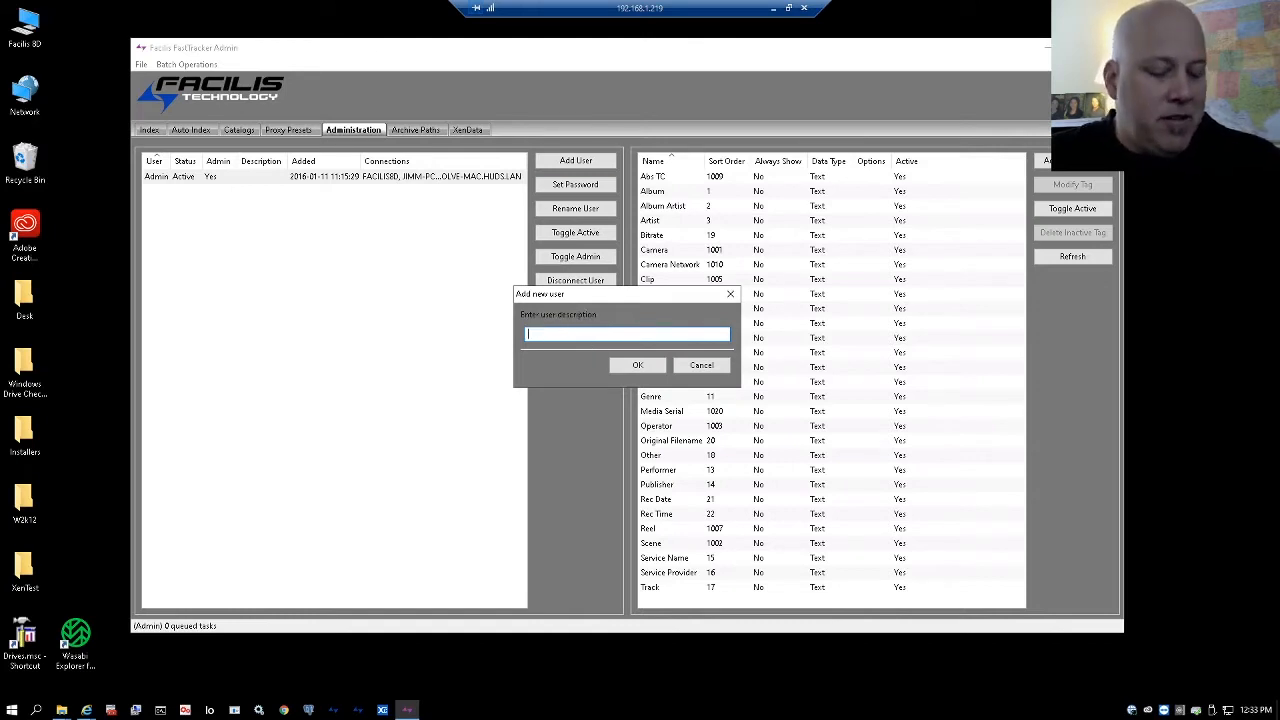
type("Me")
key("Return")
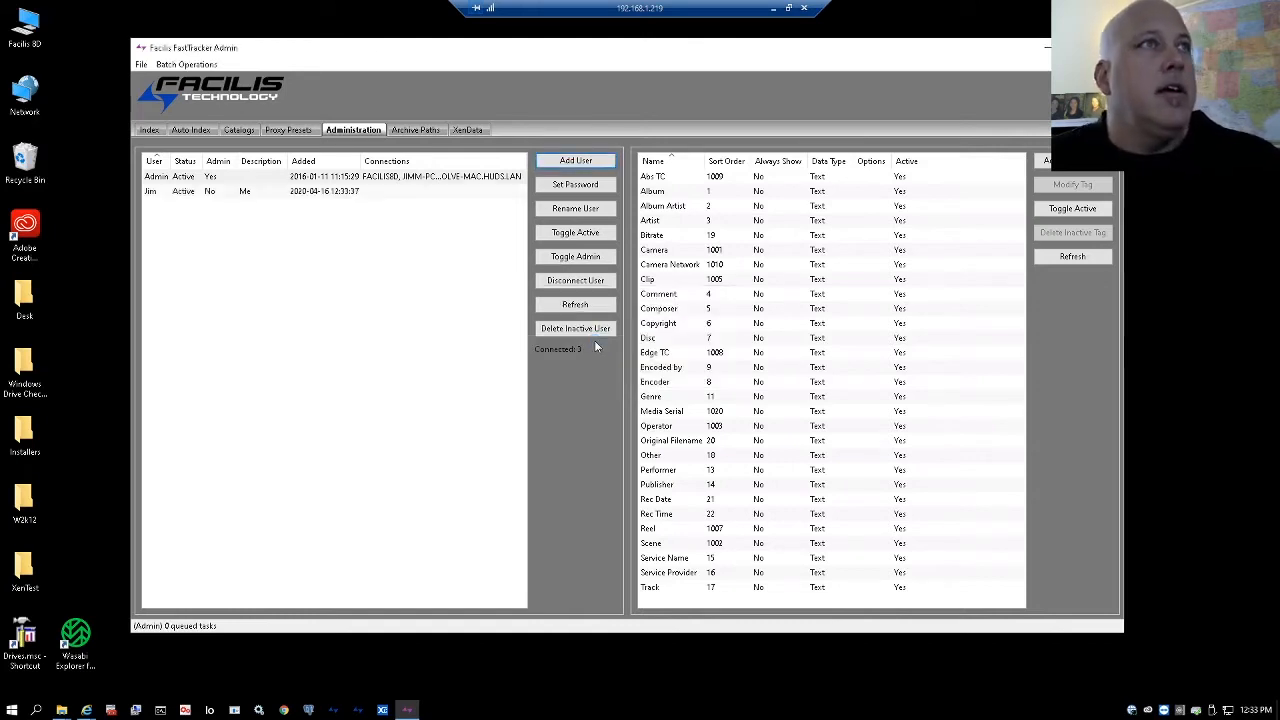
Give the newly added user with the description "Me" write permission on the Demo catalog.
left_click(276, 193)
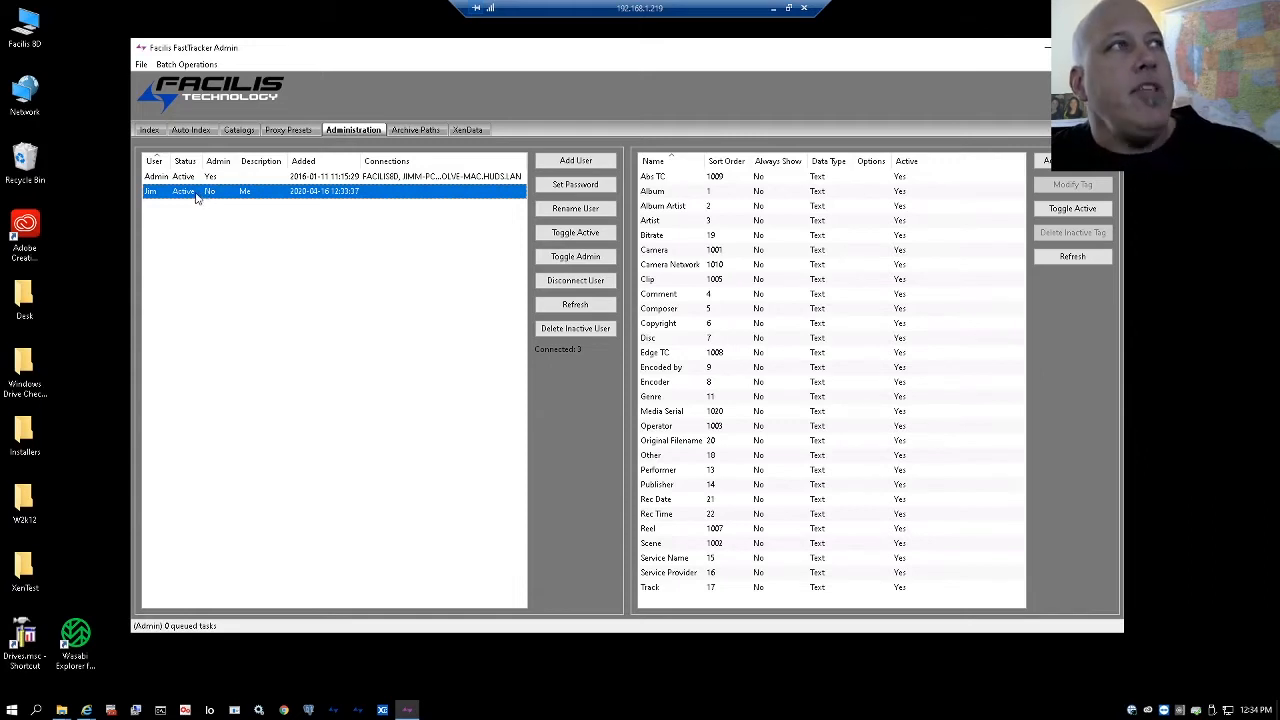
left_click(239, 131)
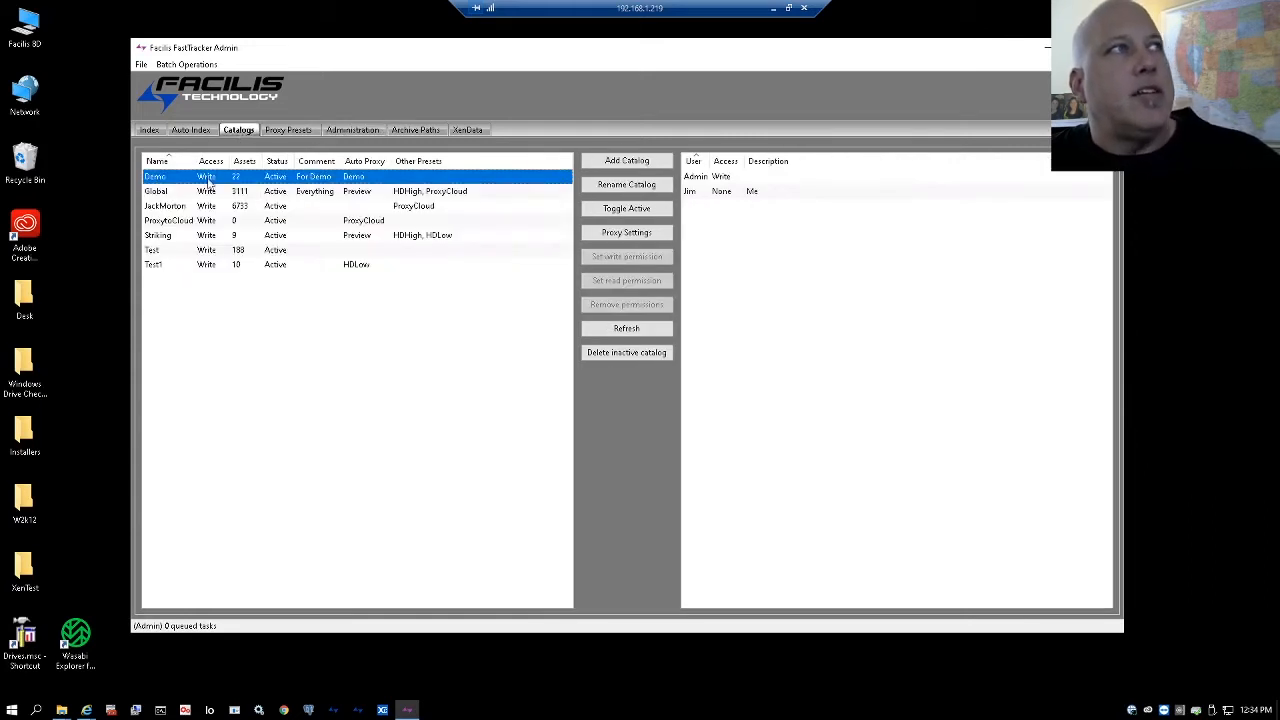
left_click(714, 195)
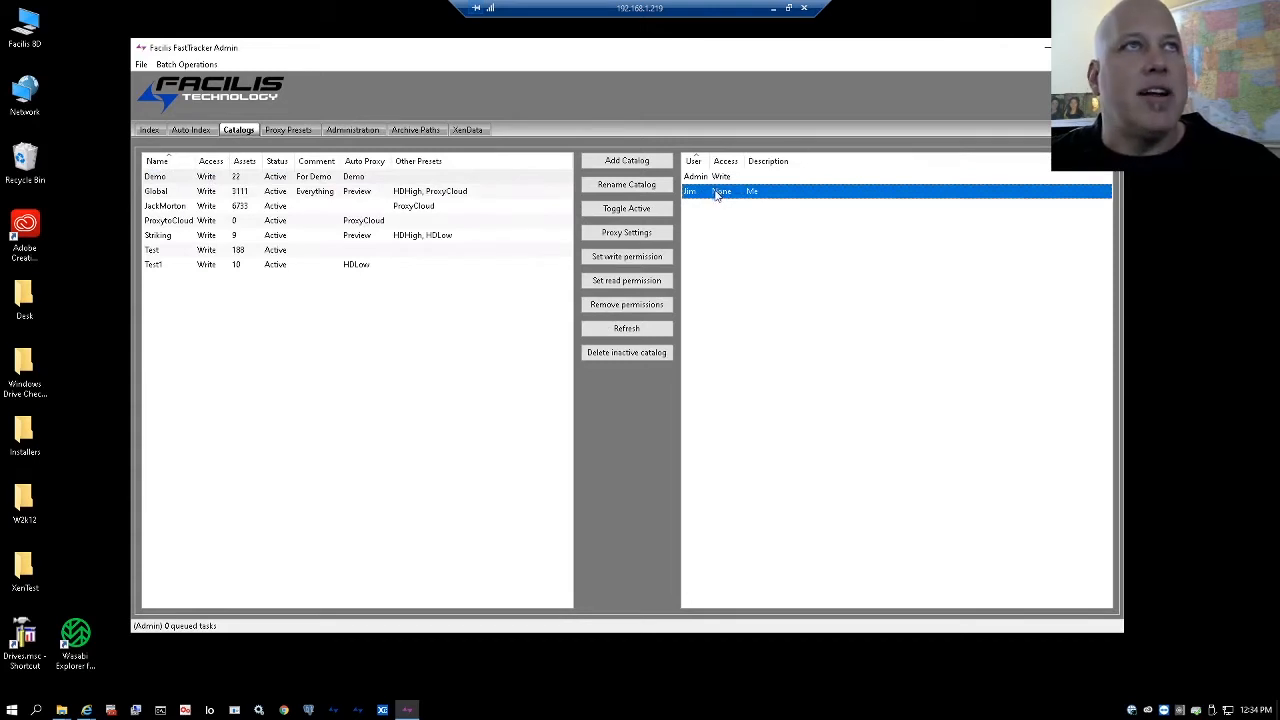
left_click(640, 259)
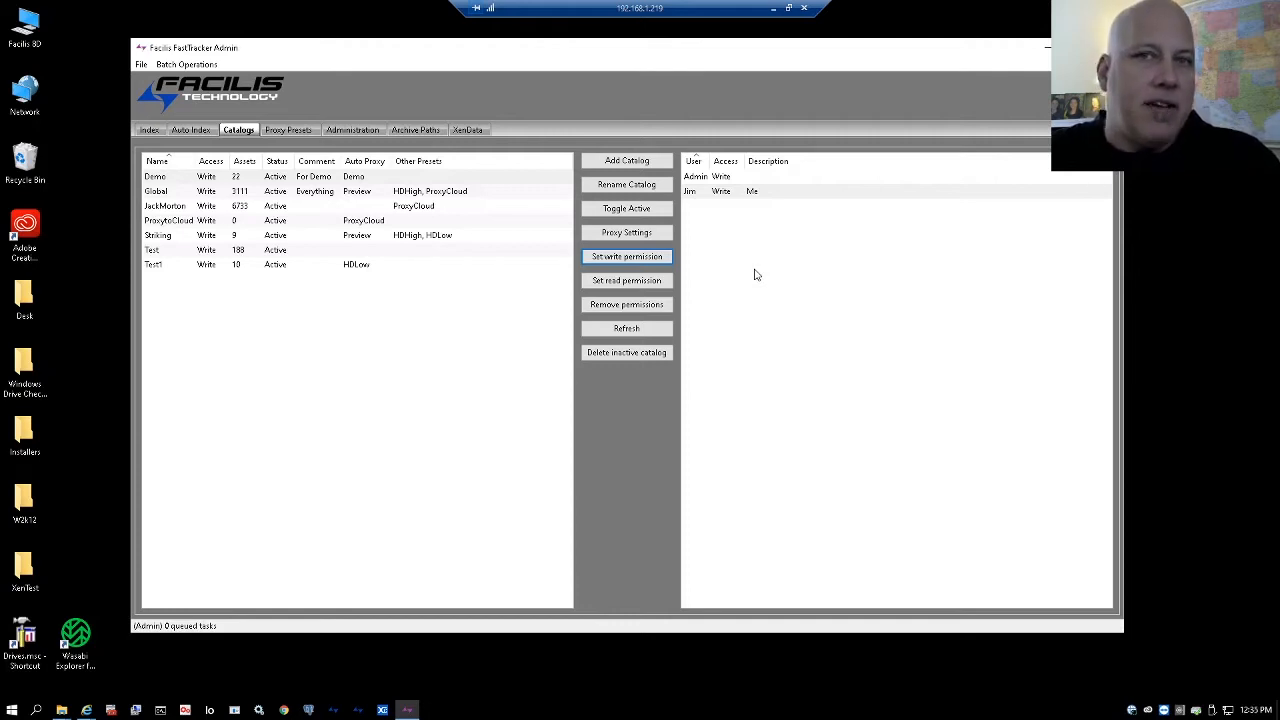
Switch the new user's permission on the Demo catalog to read and back to write.
left_click(626, 280)
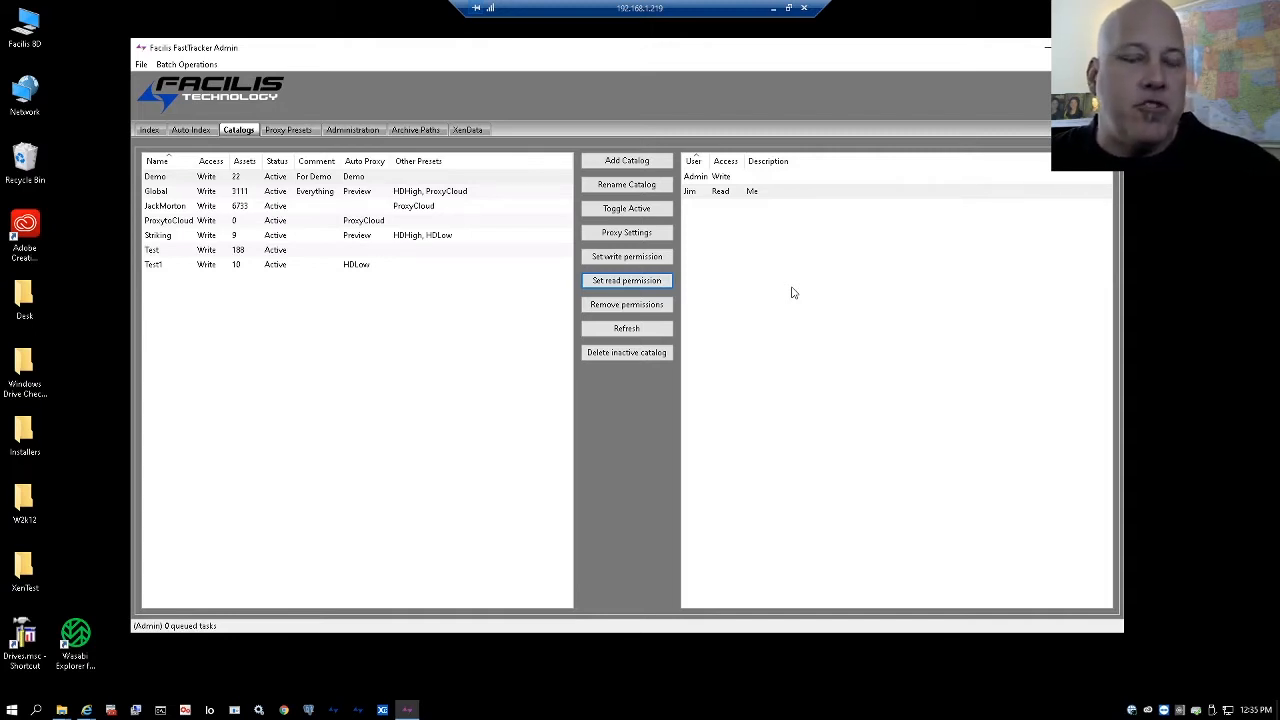
left_click(644, 257)
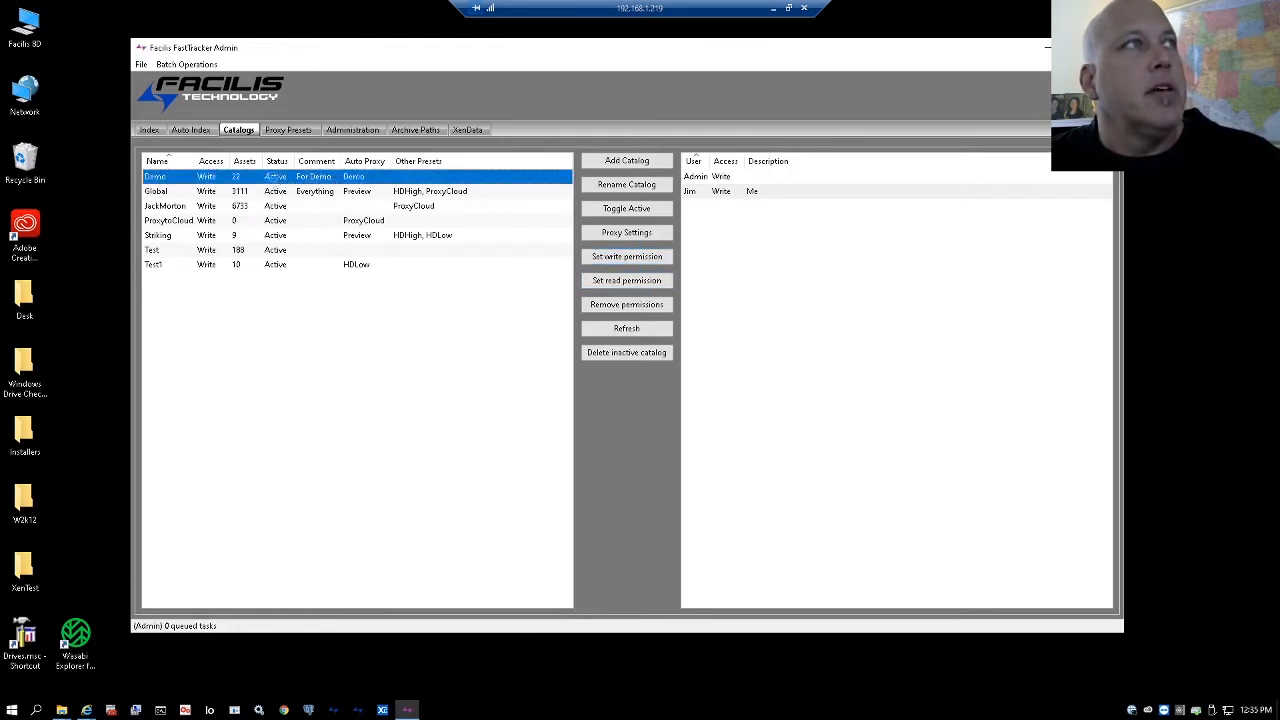
left_click(274, 182)
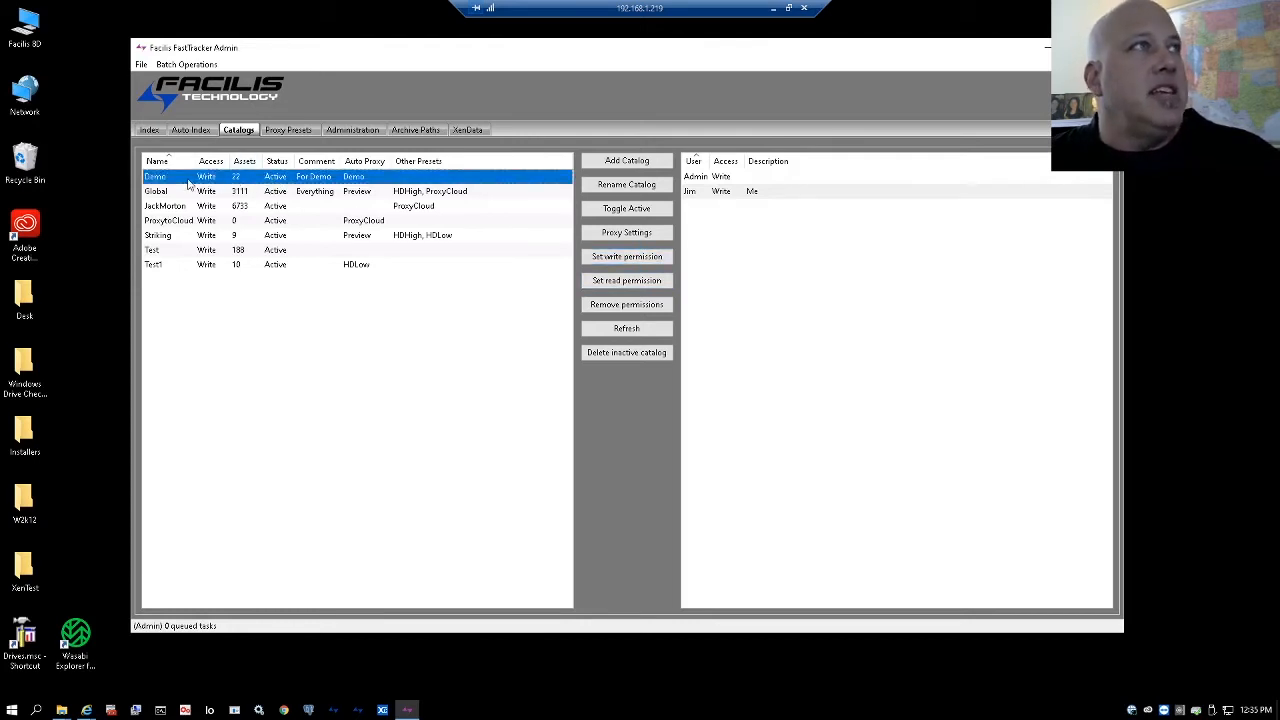
Add the HDHigh encode preset to the Demo catalog's proxy settings.
left_click(353, 132)
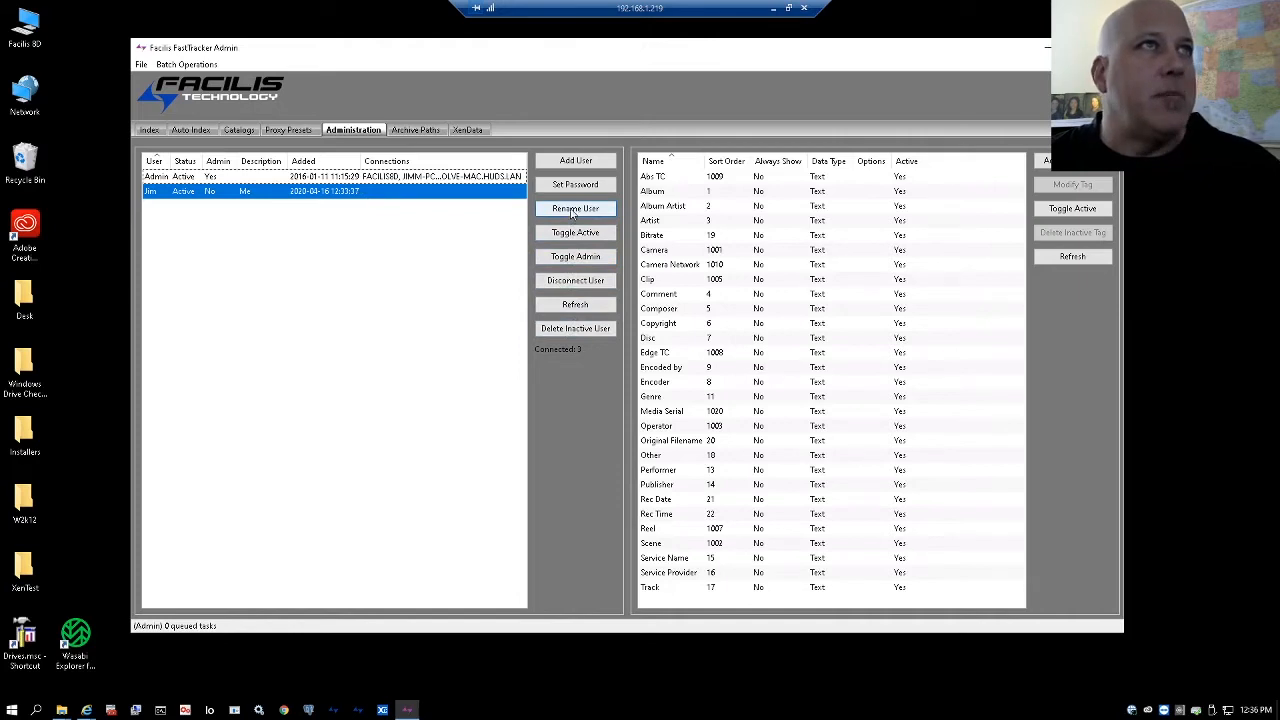
left_click(238, 130)
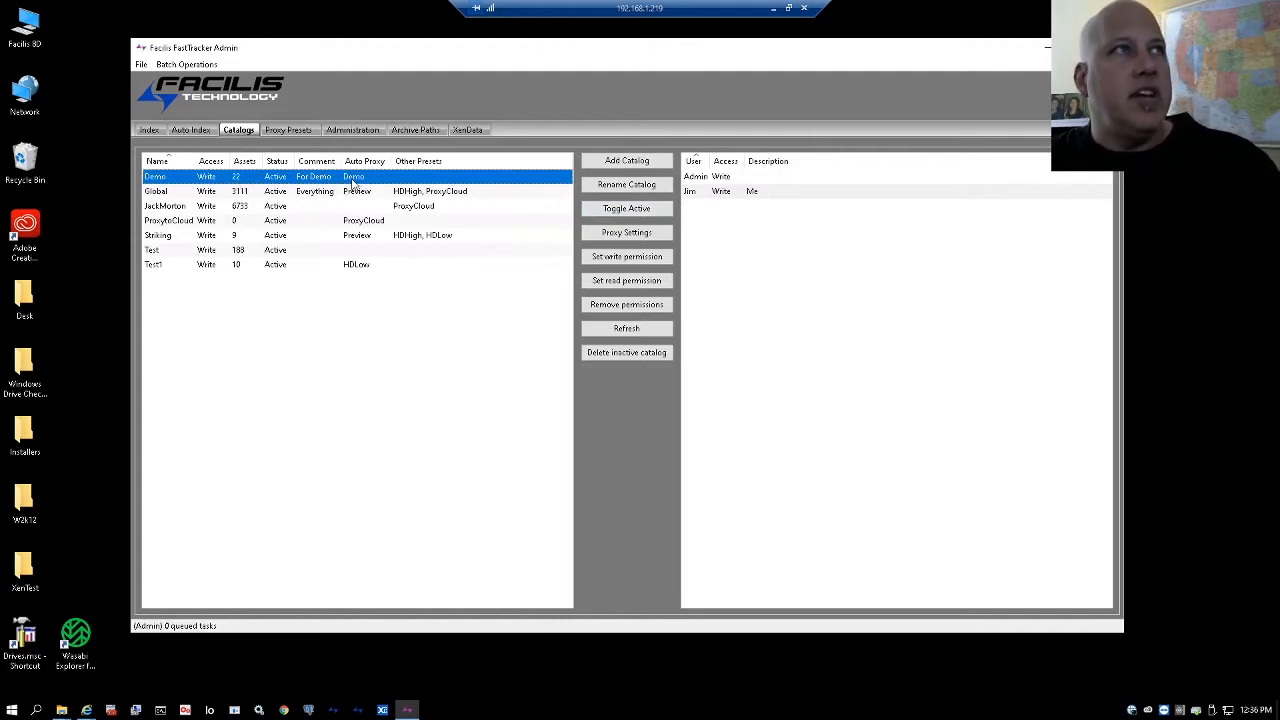
left_click(625, 233)
left_click(248, 205)
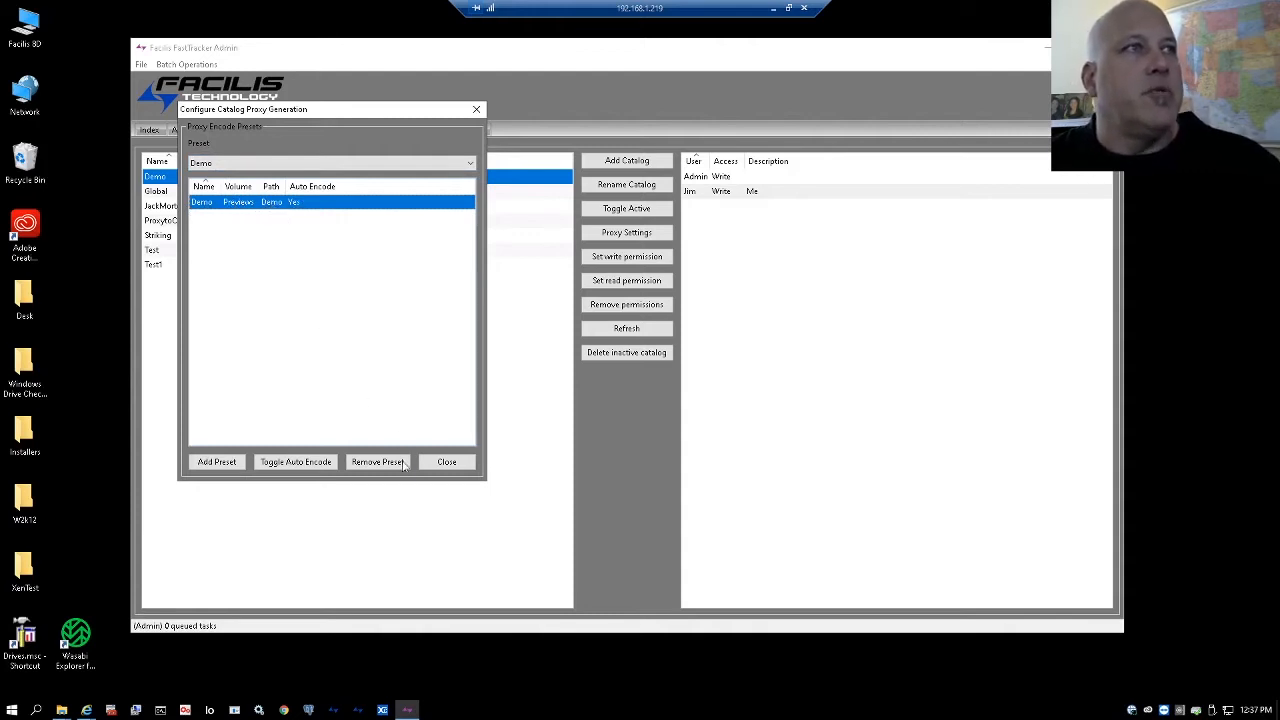
left_click(264, 164)
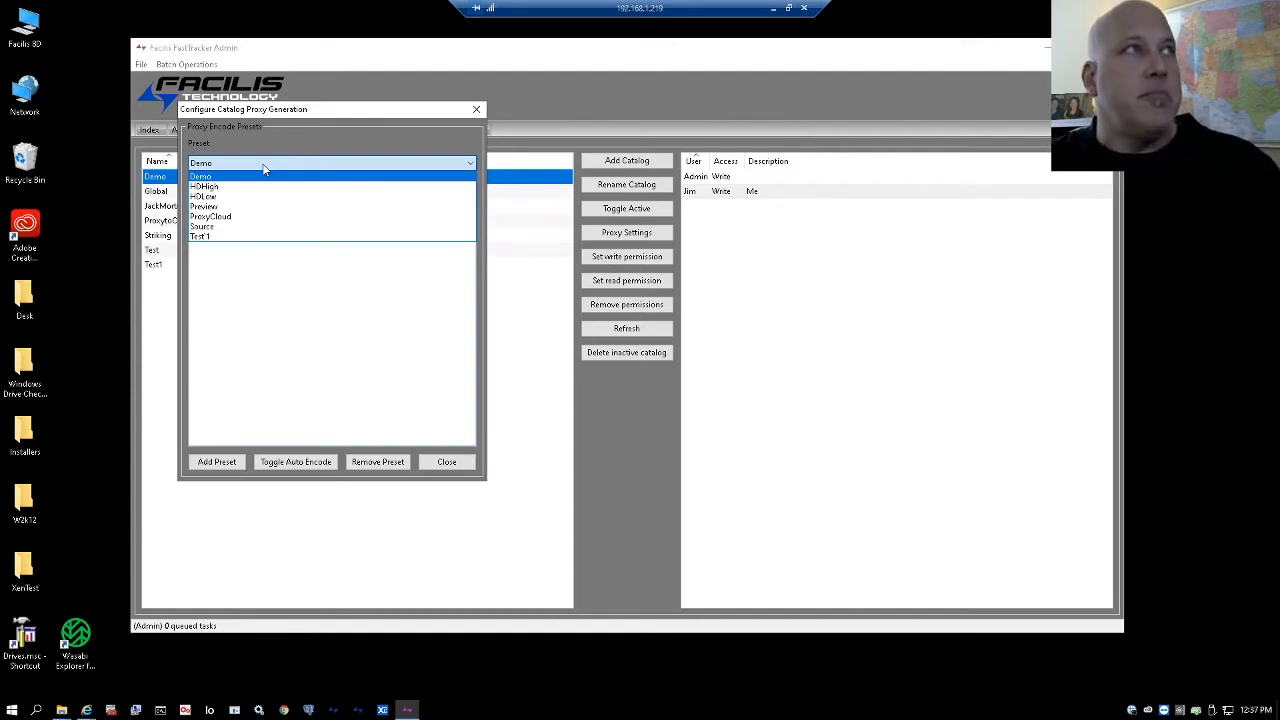
left_click(207, 189)
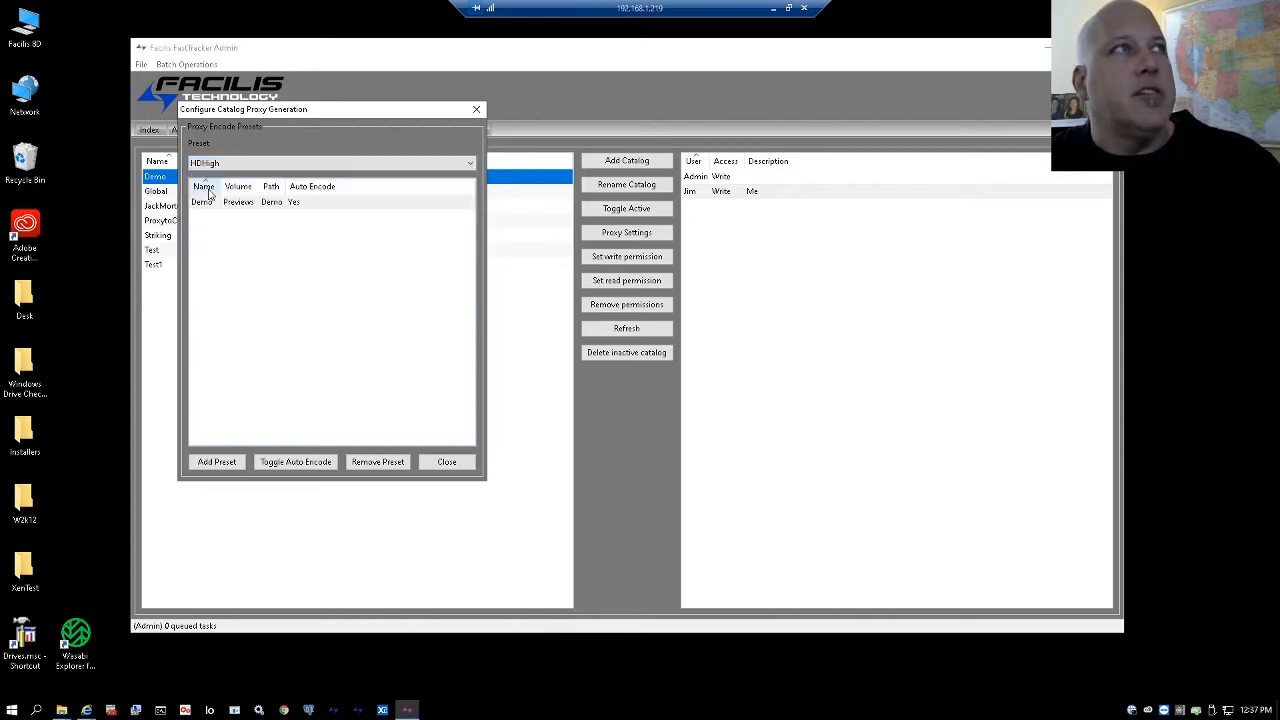
left_click(220, 464)
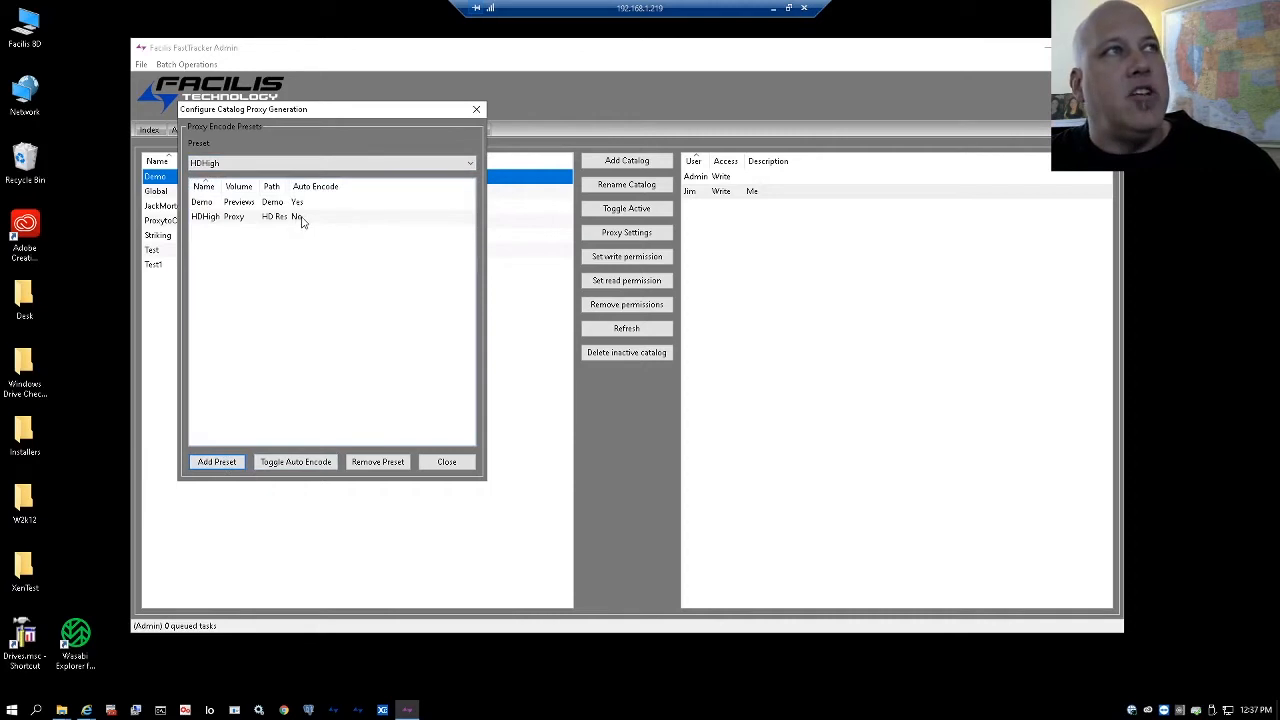
left_click(445, 461)
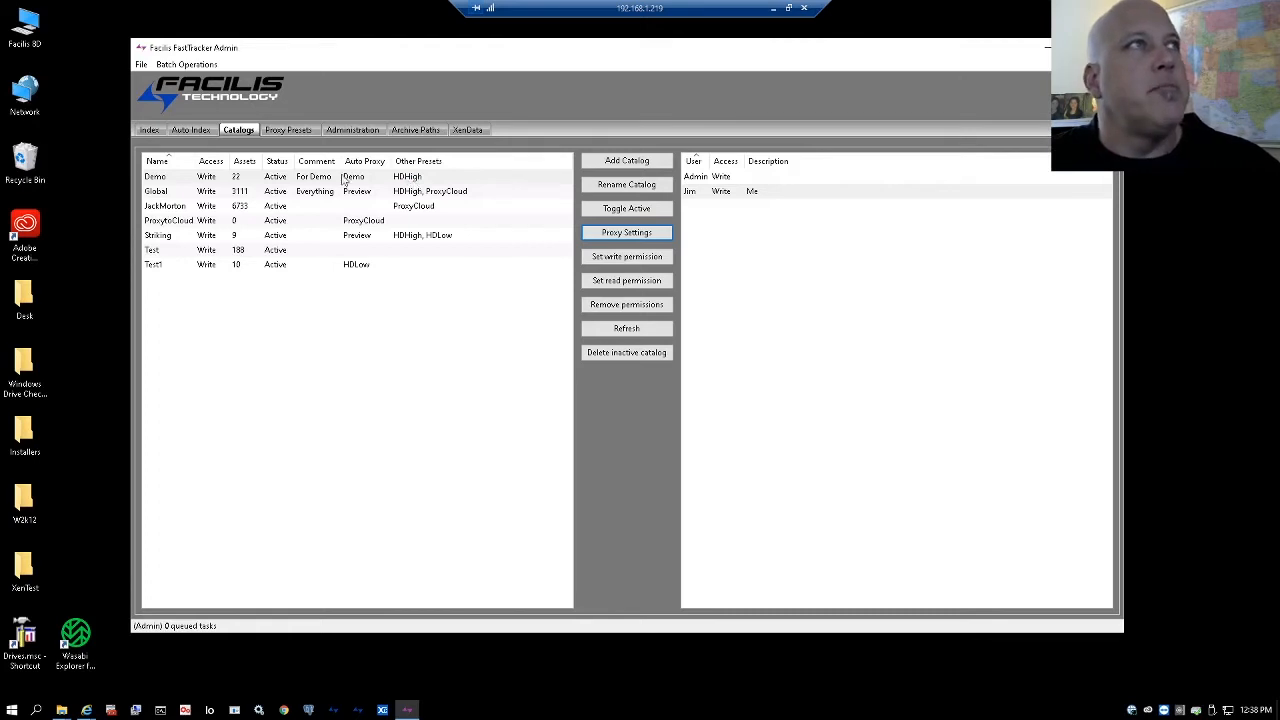
Configure a new proxy preset with Preview resolution, medium encode speed and Low quality.
left_click(290, 130)
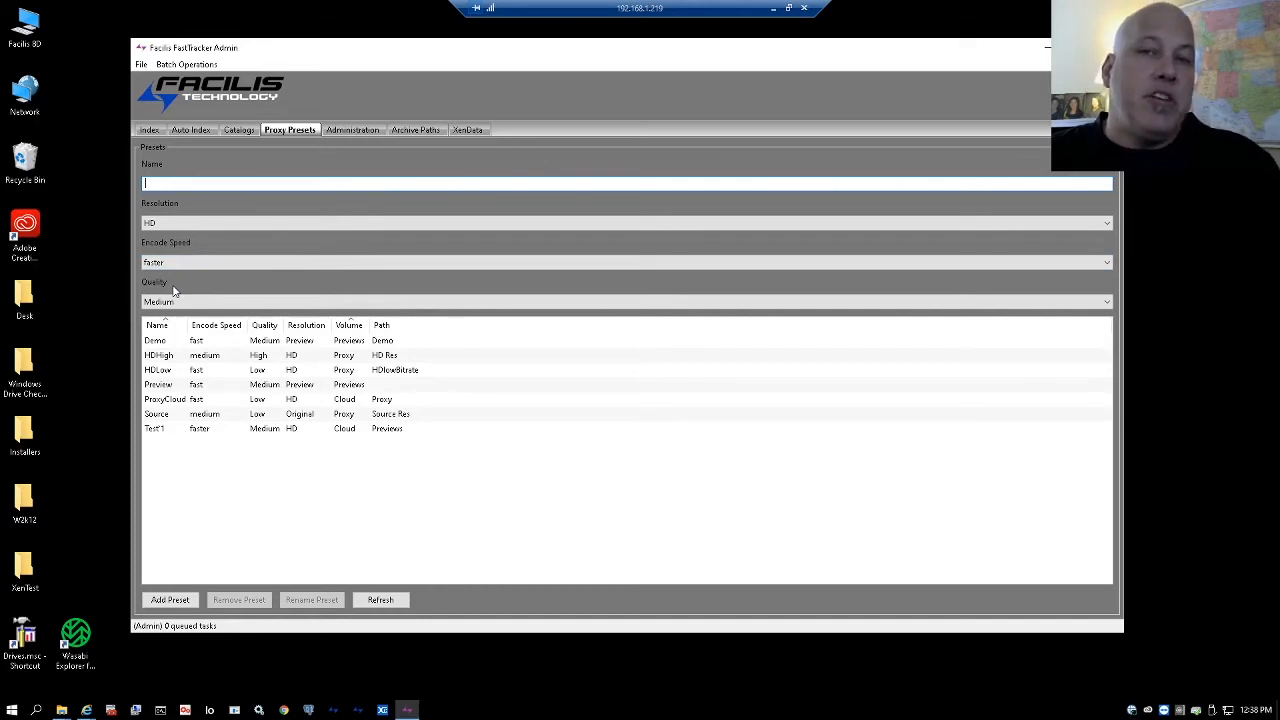
left_click(195, 224)
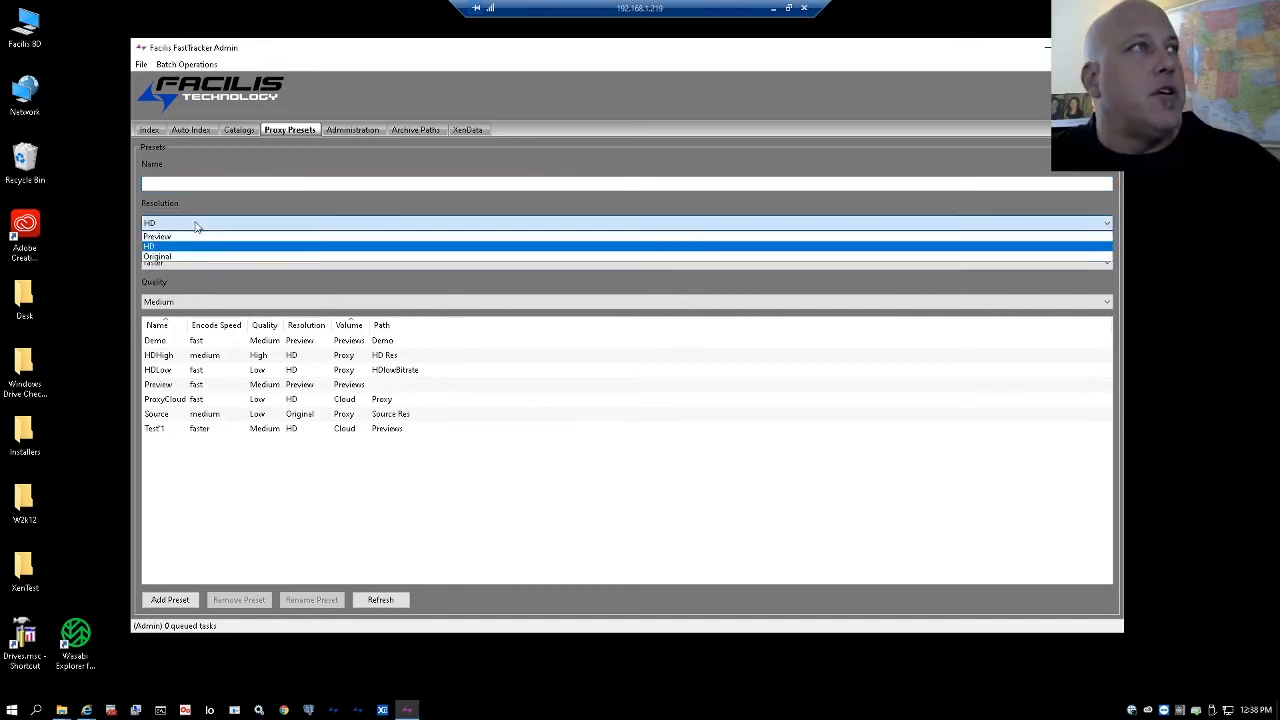
left_click(186, 243)
left_click(181, 263)
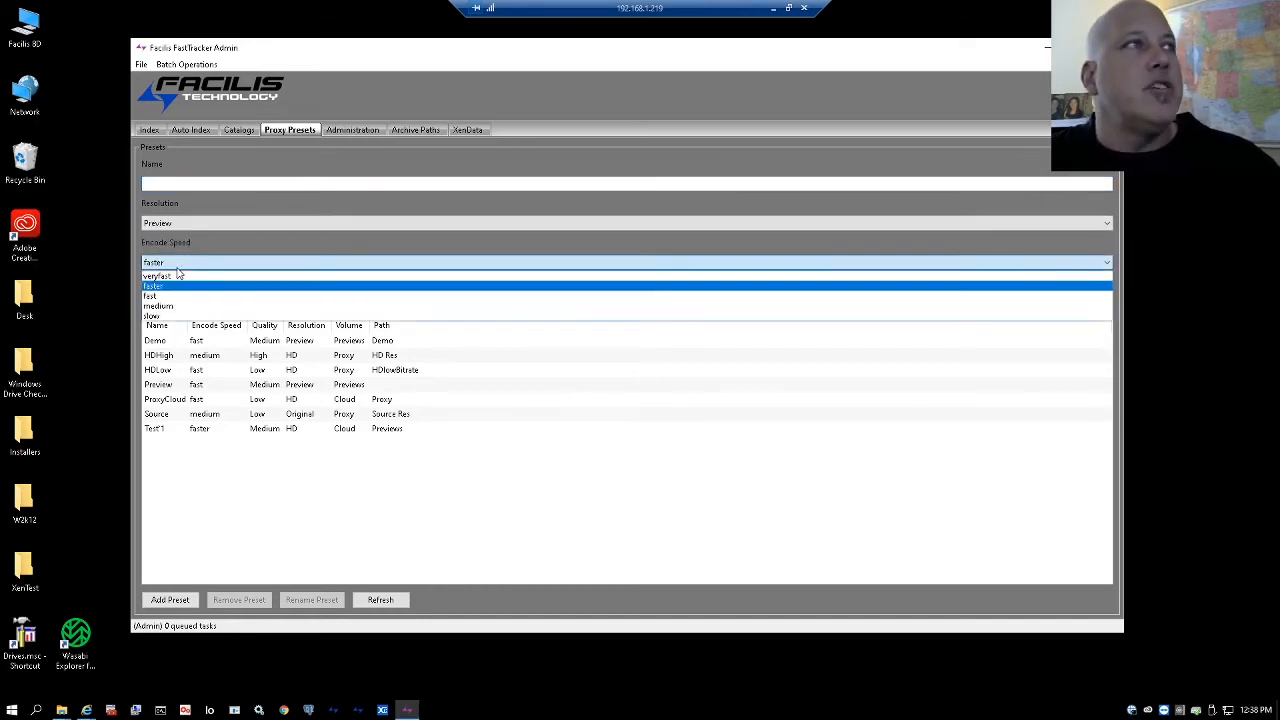
left_click(172, 307)
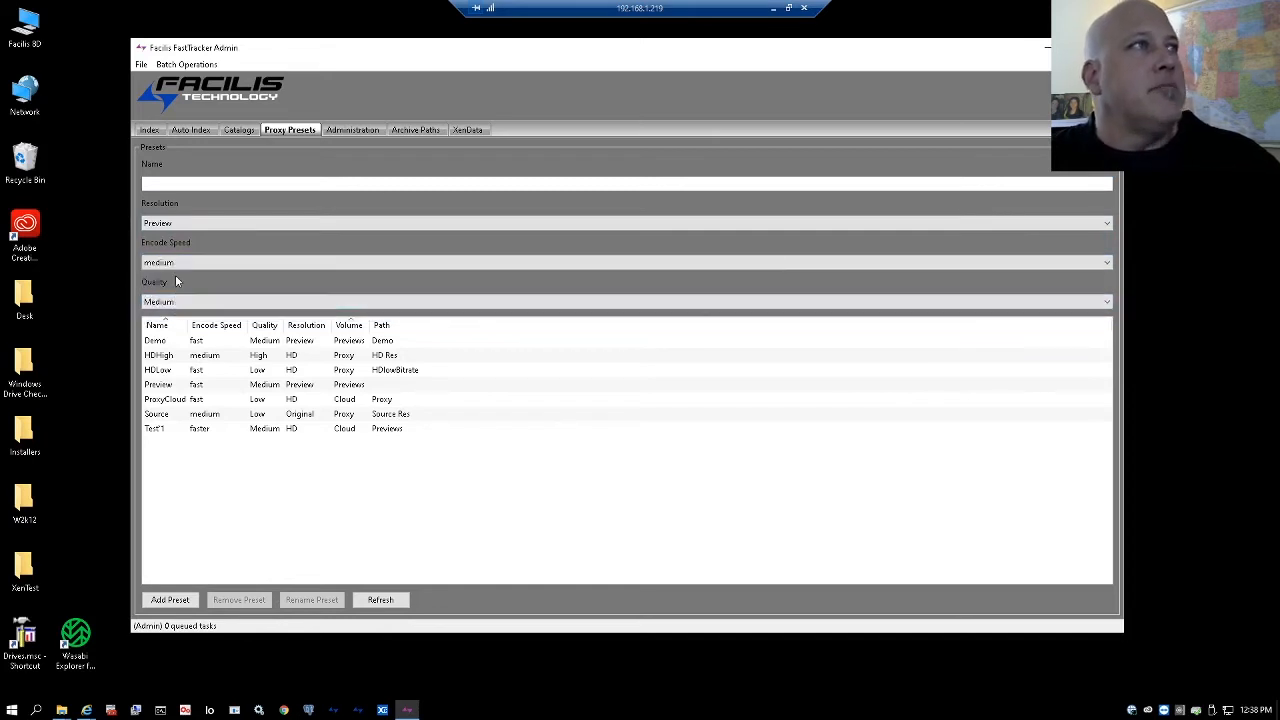
left_click(175, 303)
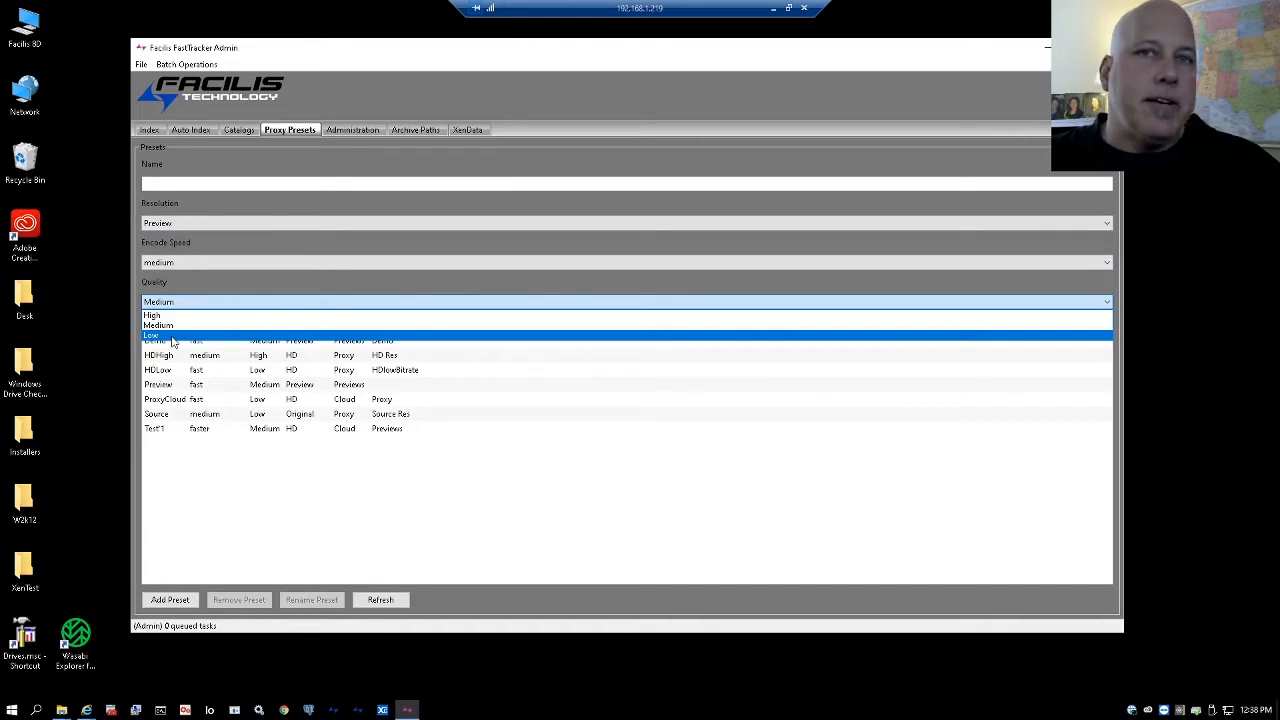
left_click(172, 338)
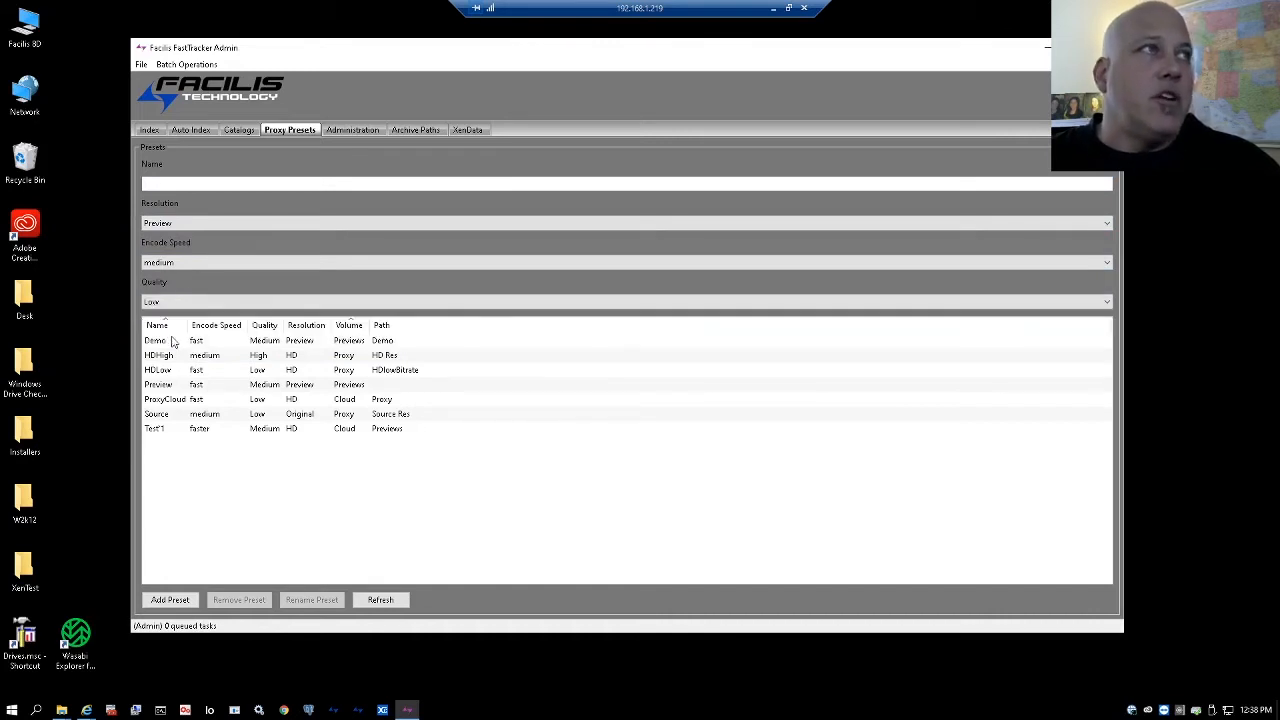
Try the veryfast encode speed for the new proxy preset and return it to medium.
left_click(165, 263)
left_click(165, 284)
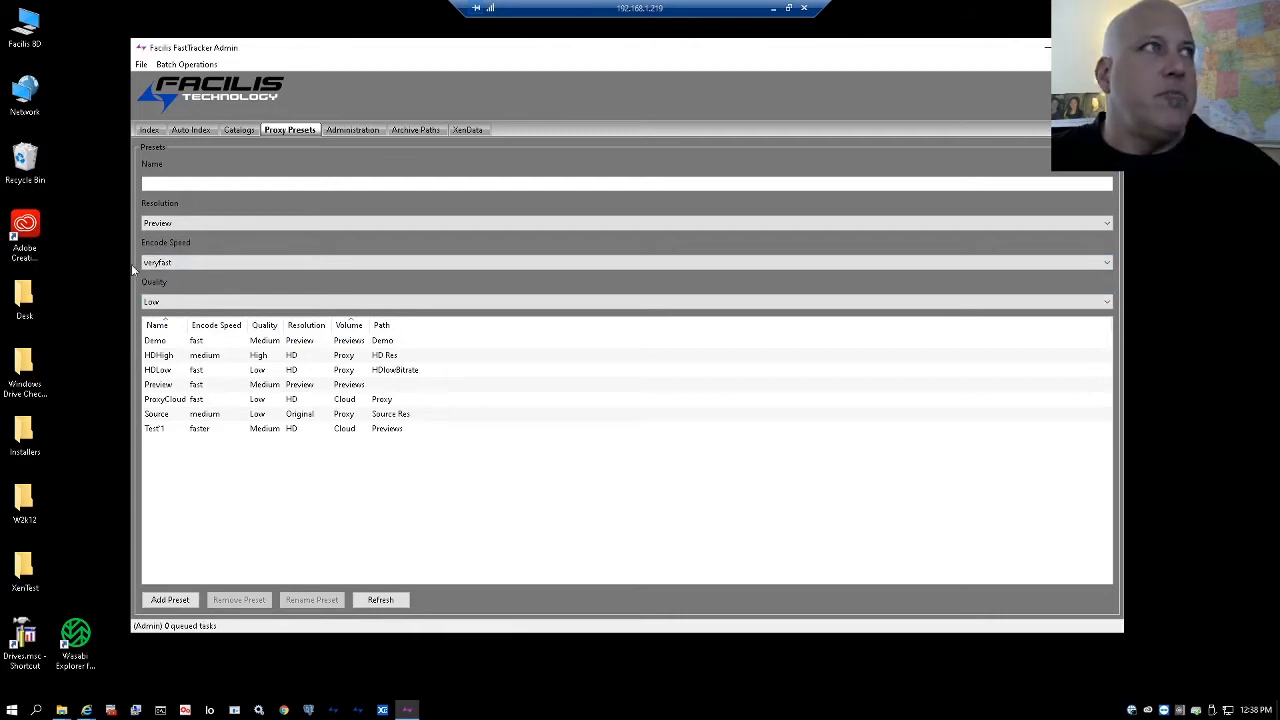
left_click(160, 263)
left_click(175, 307)
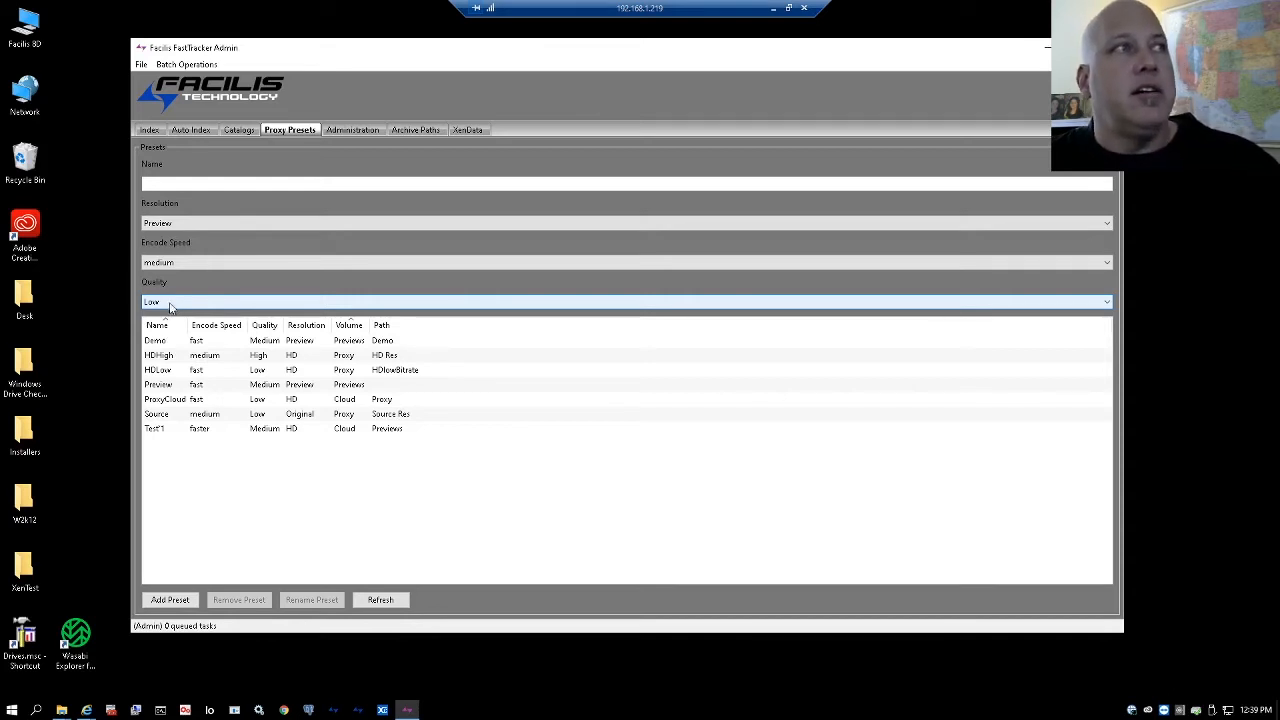
Set the new proxy preset's resolution to HD.
left_click(180, 263)
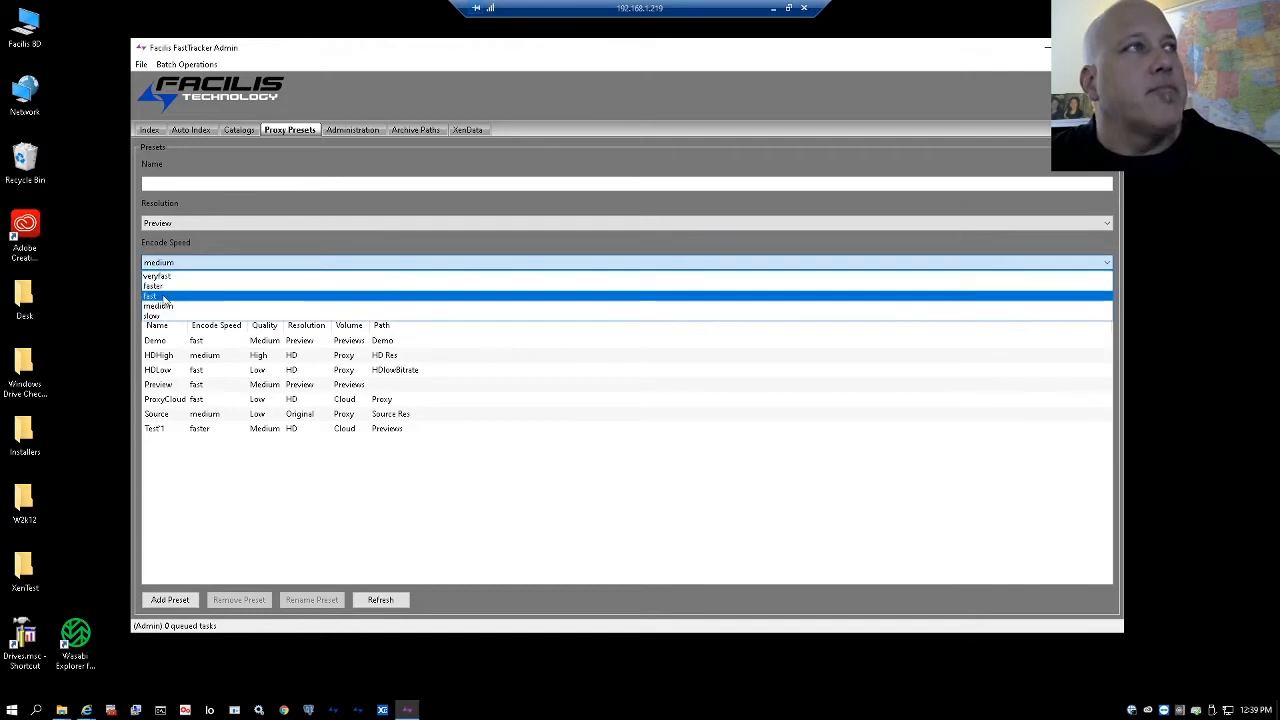
left_click(175, 223)
left_click(178, 252)
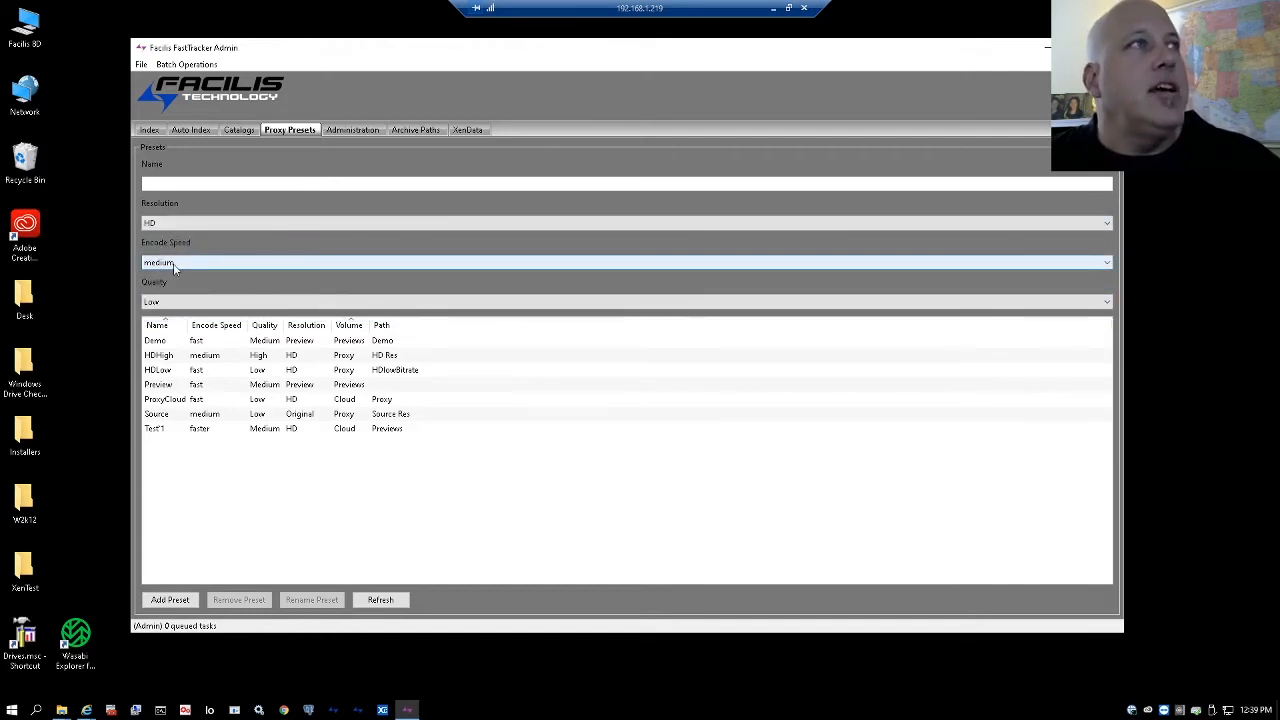
Set the new proxy preset's encode speed to fast and its quality to Medium.
left_click(178, 262)
left_click(173, 300)
left_click(172, 302)
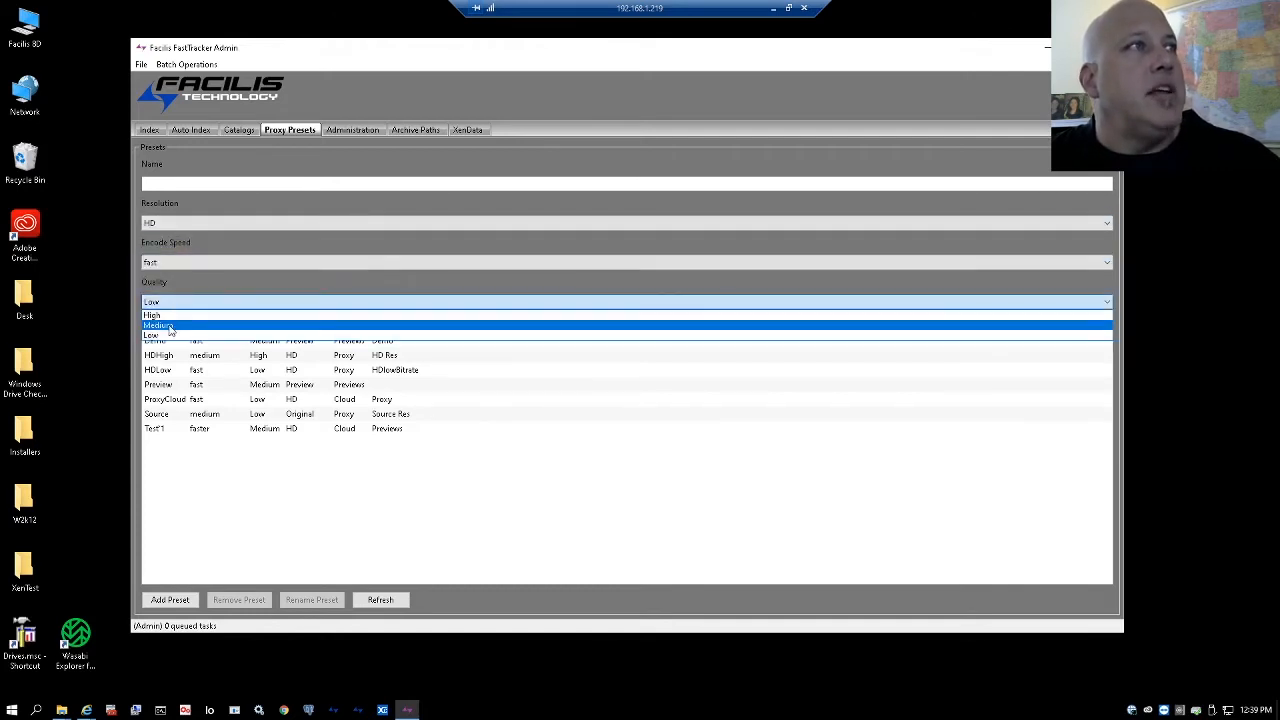
left_click(176, 327)
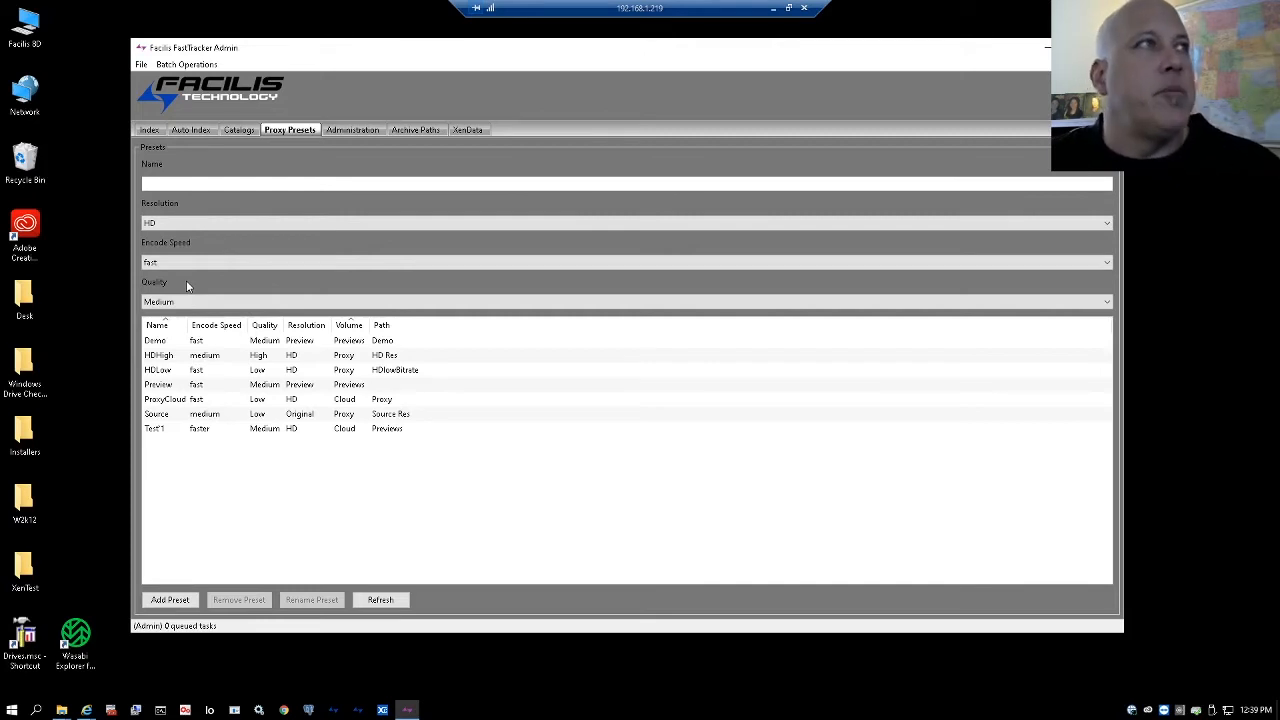
Start a new custom metadata tag in the administration settings with the Text data type.
left_click(348, 131)
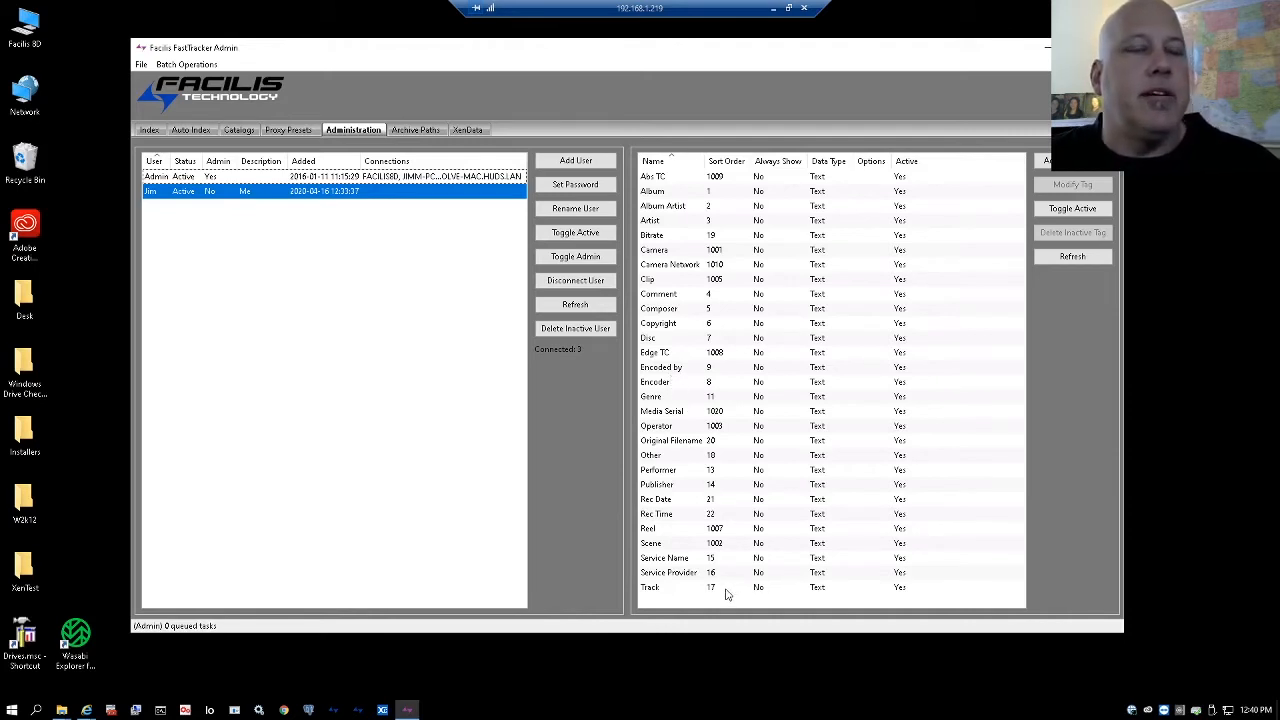
left_click(1045, 161)
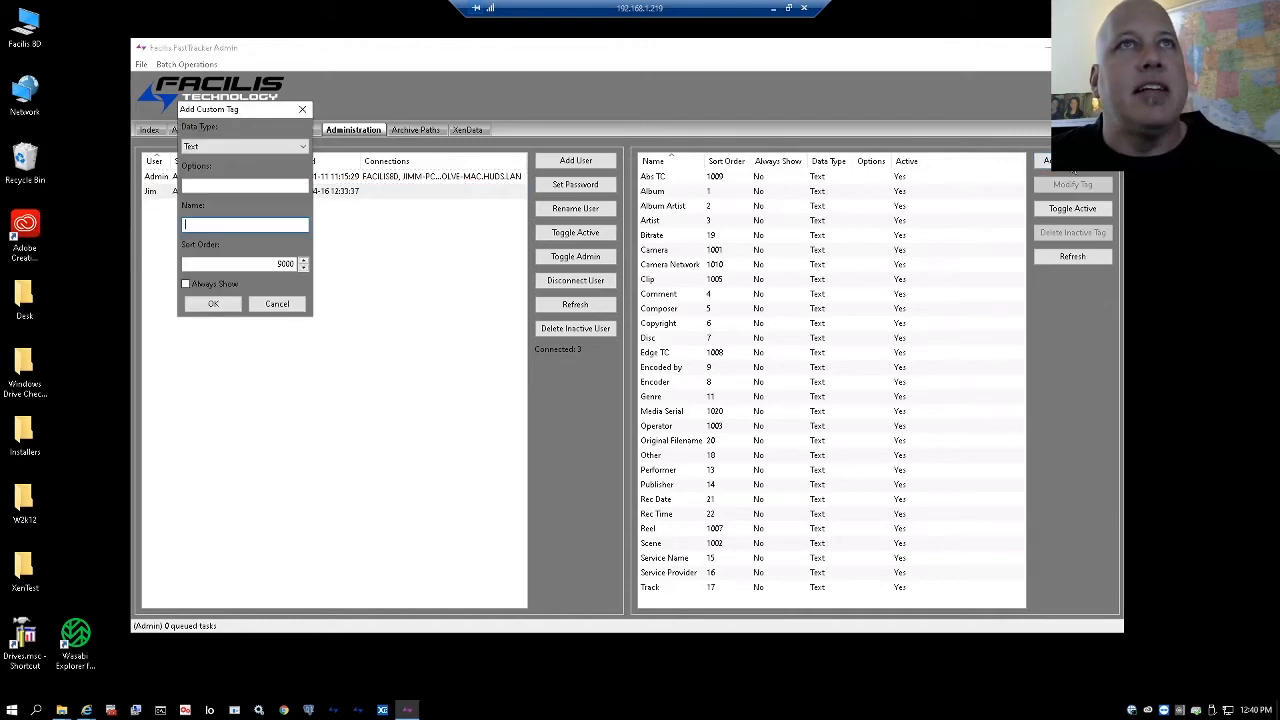
left_click_drag(240, 113, 818, 239)
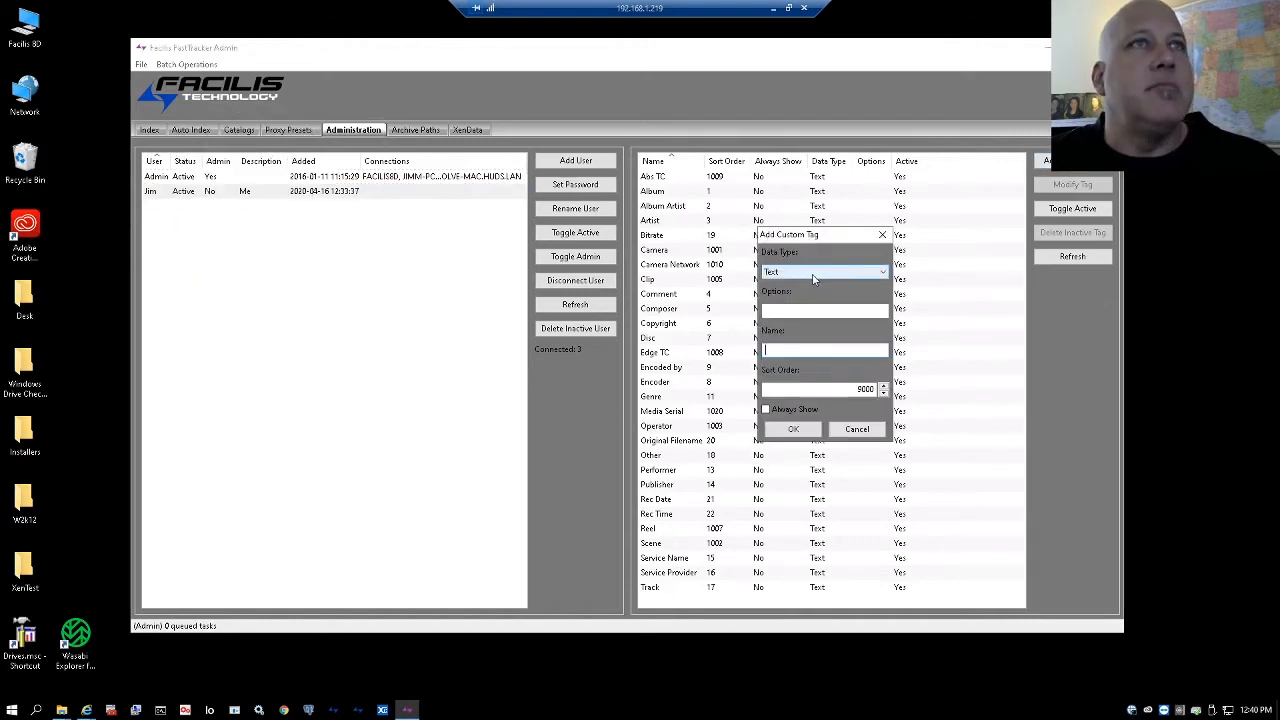
left_click(829, 310)
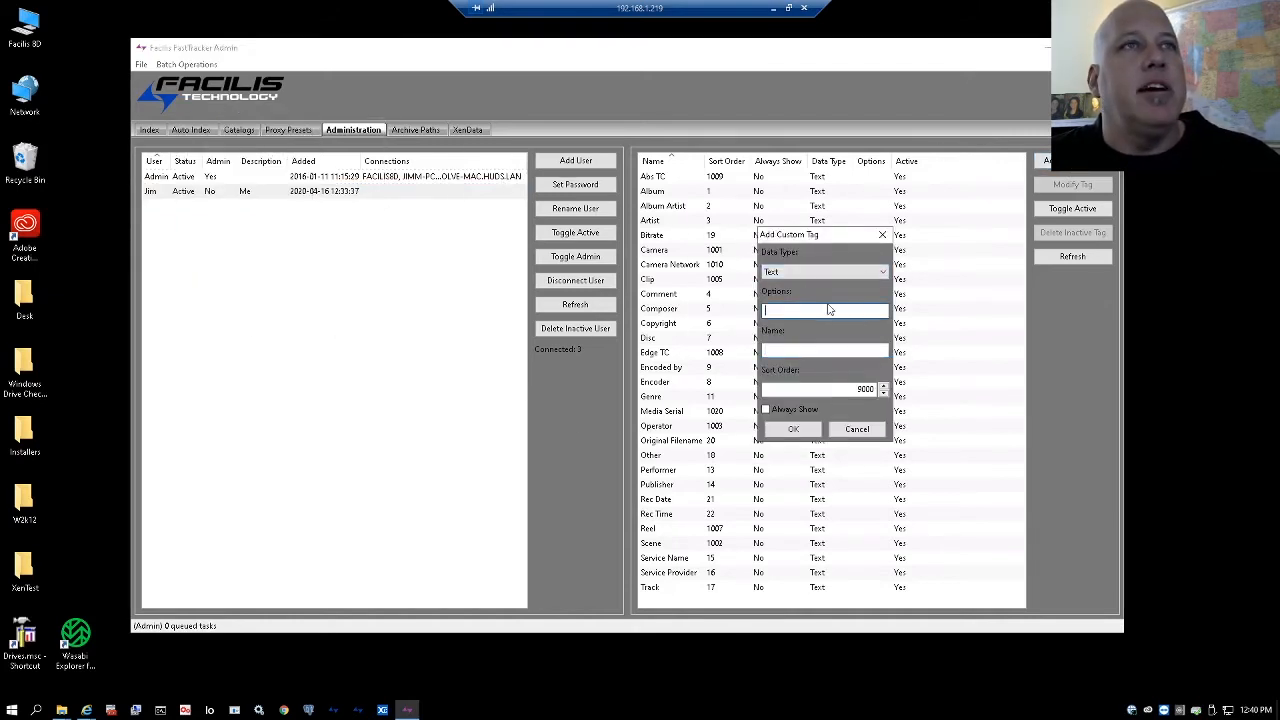
left_click(828, 274)
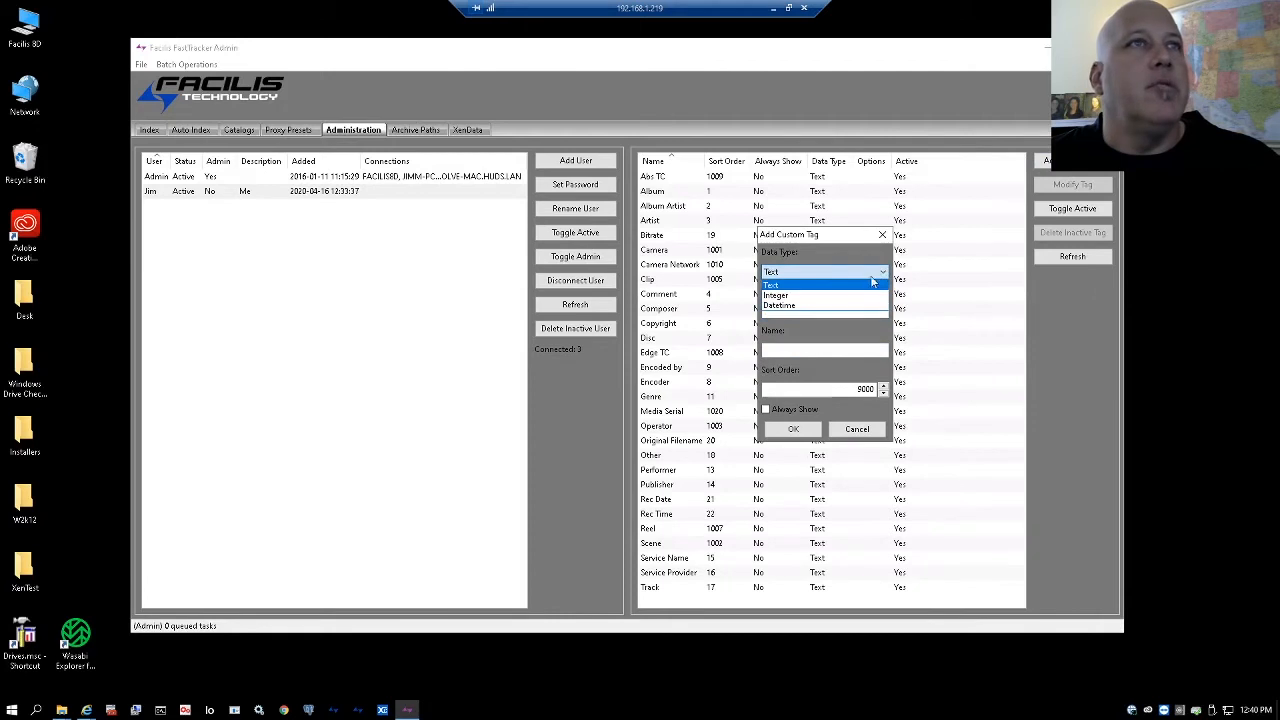
left_click(808, 287)
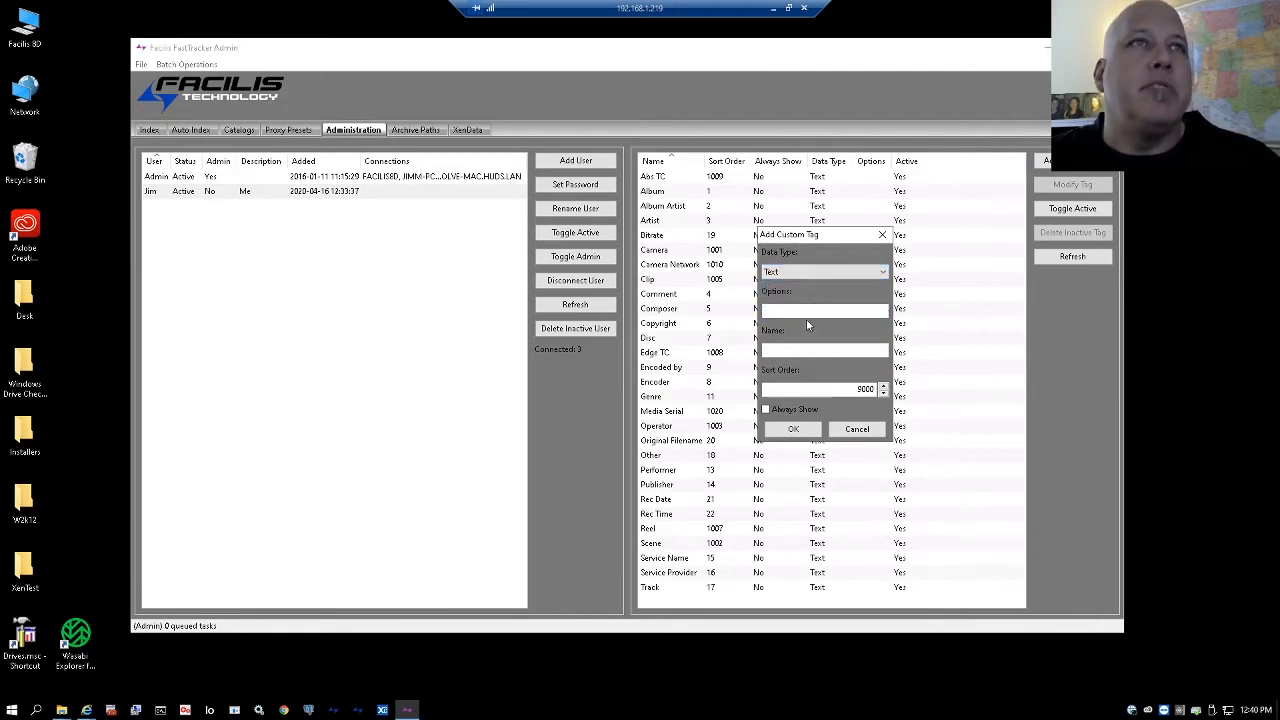
Enter three comma-separated first names as the custom tag's selectable options.
left_click(808, 311)
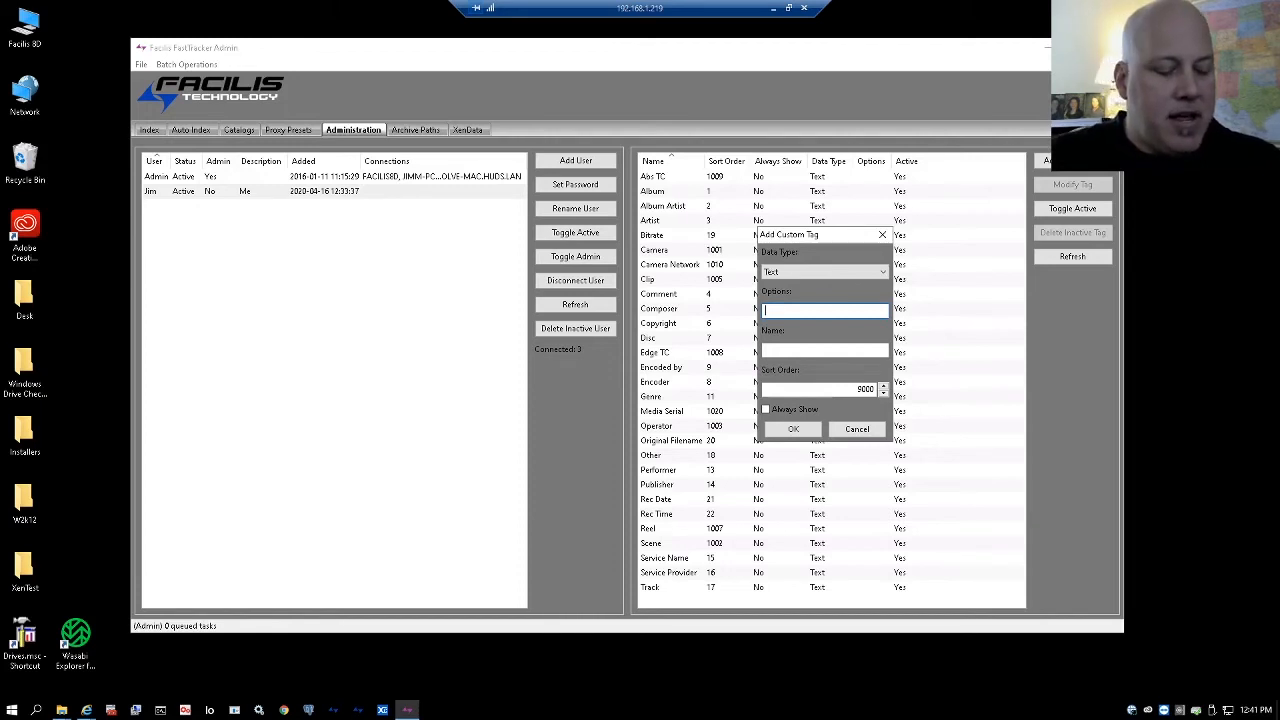
type("Jim")
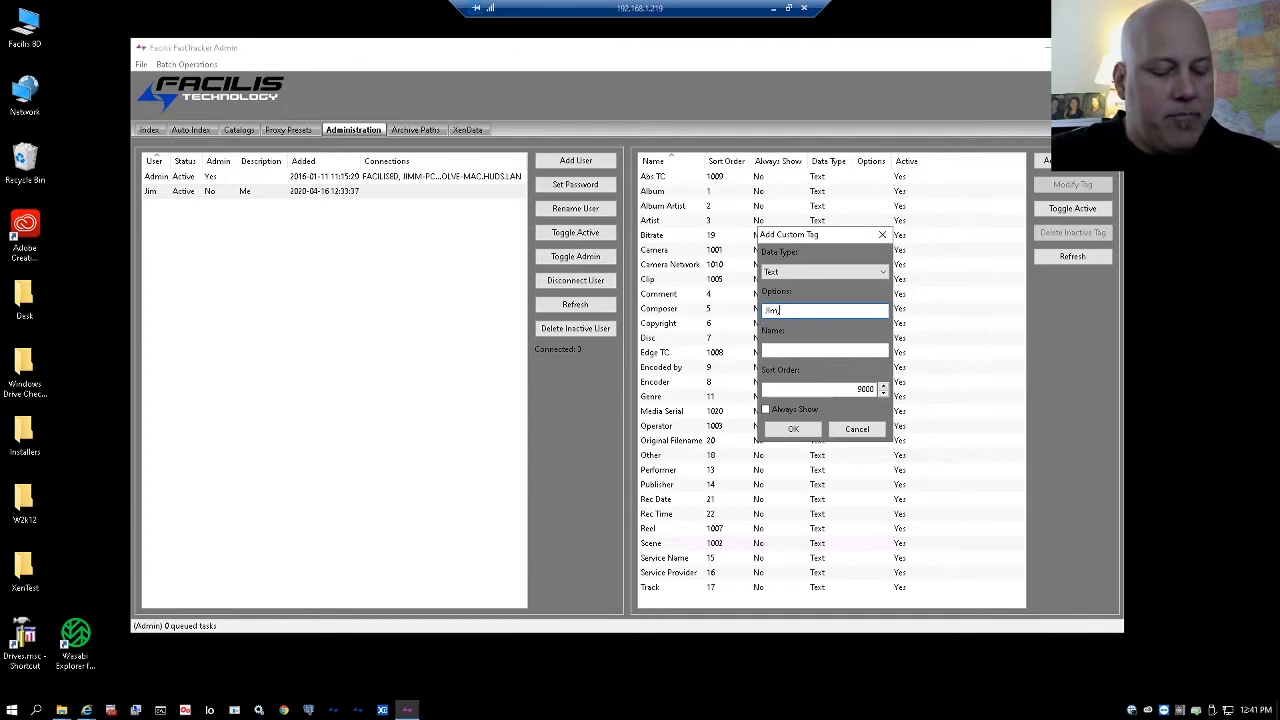
type(",Dave")
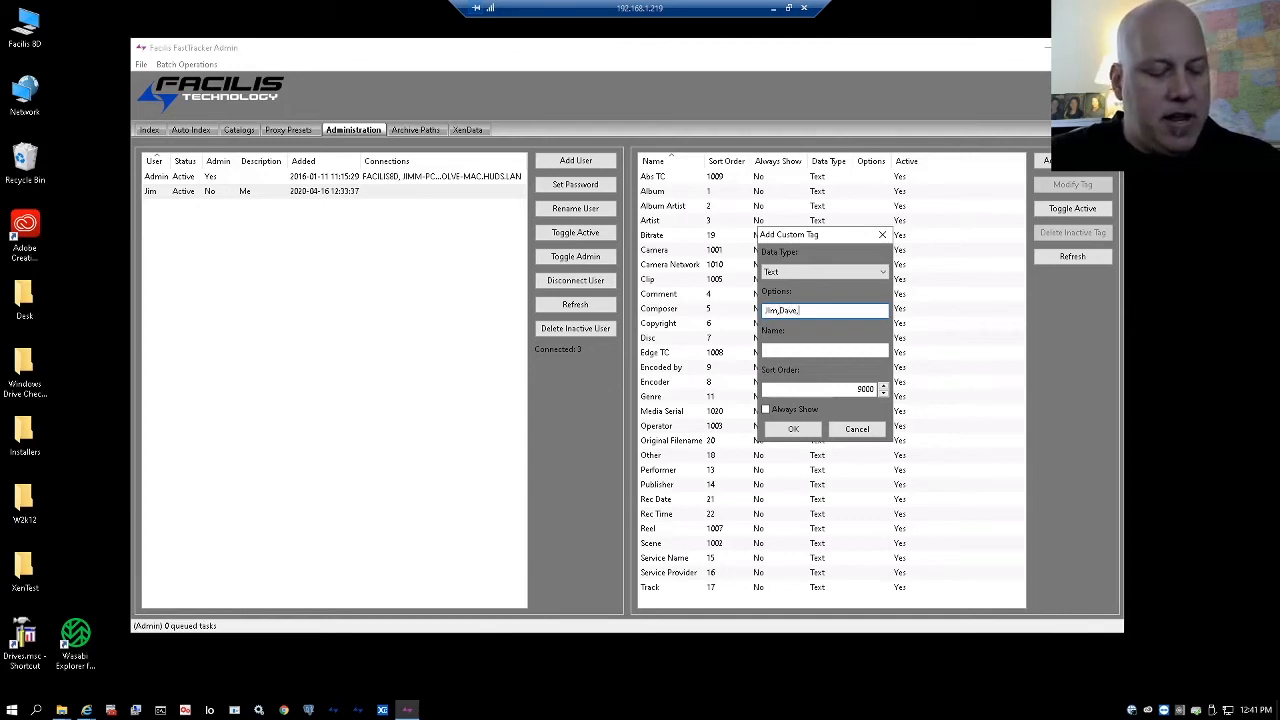
type(",Buddy")
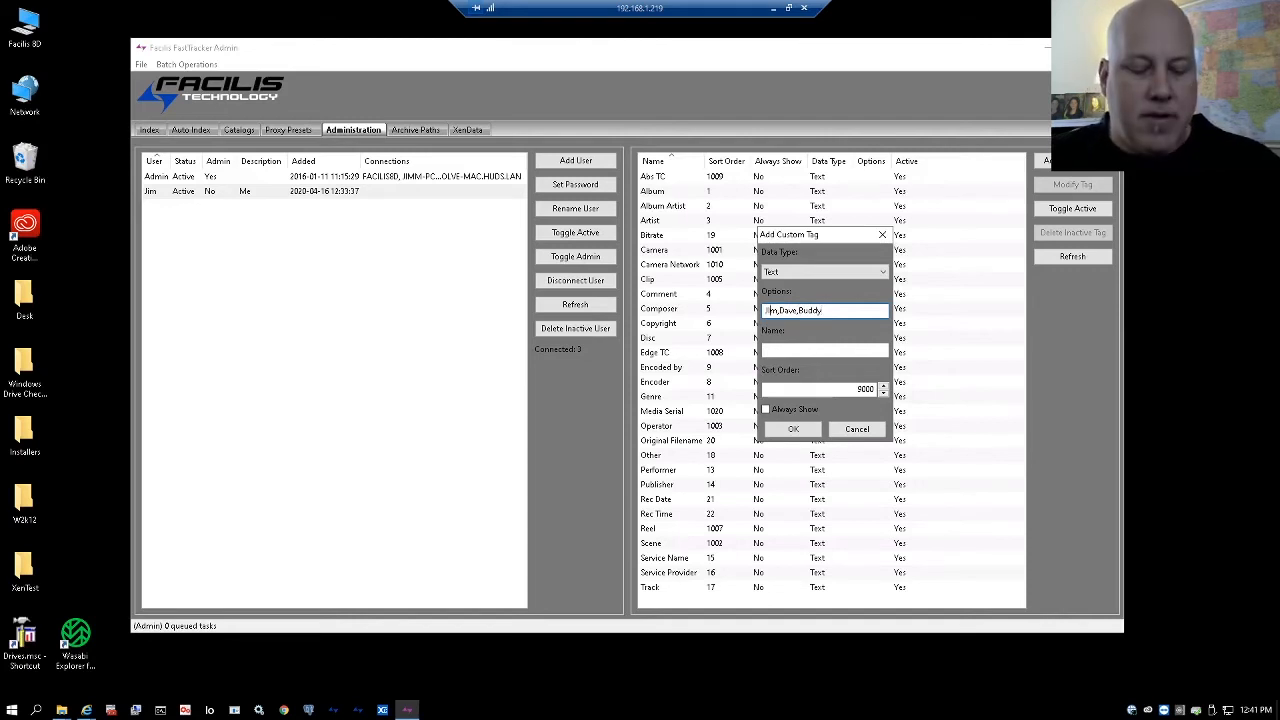
Name the custom tag CameraOp, set it to always show, and add it to the tag list.
left_click(799, 346)
type("C")
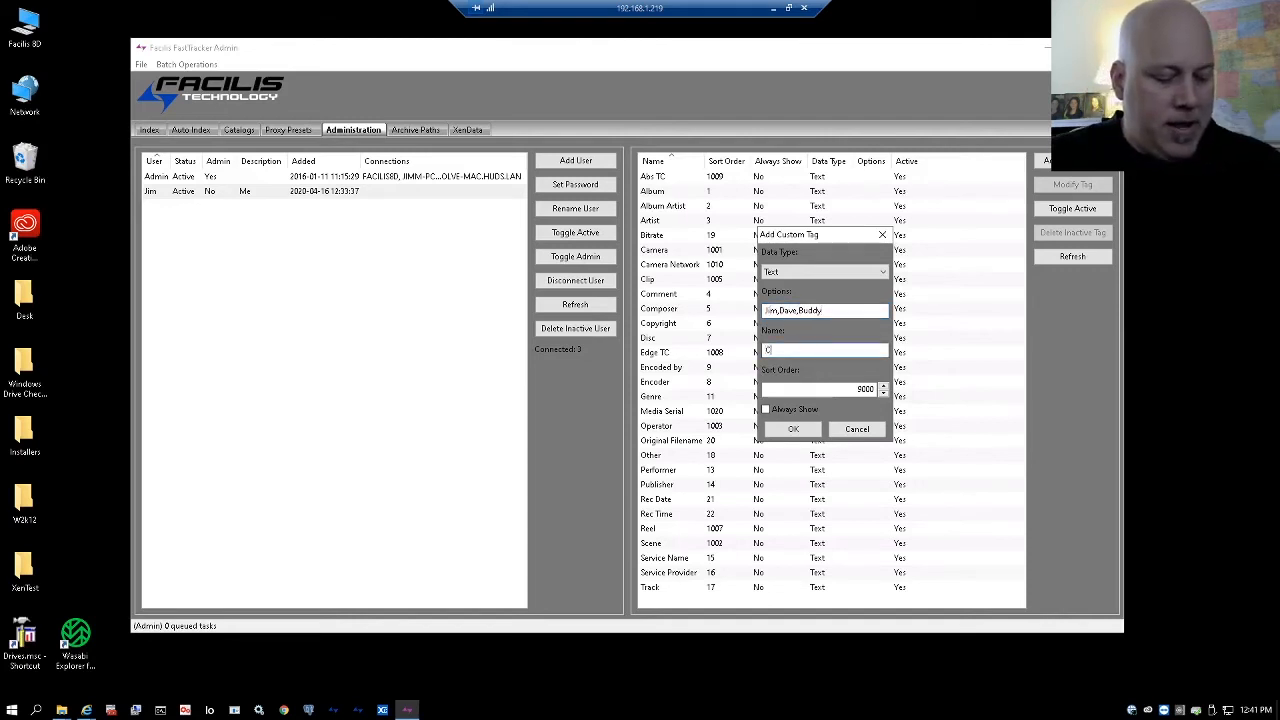
type("ameraOp")
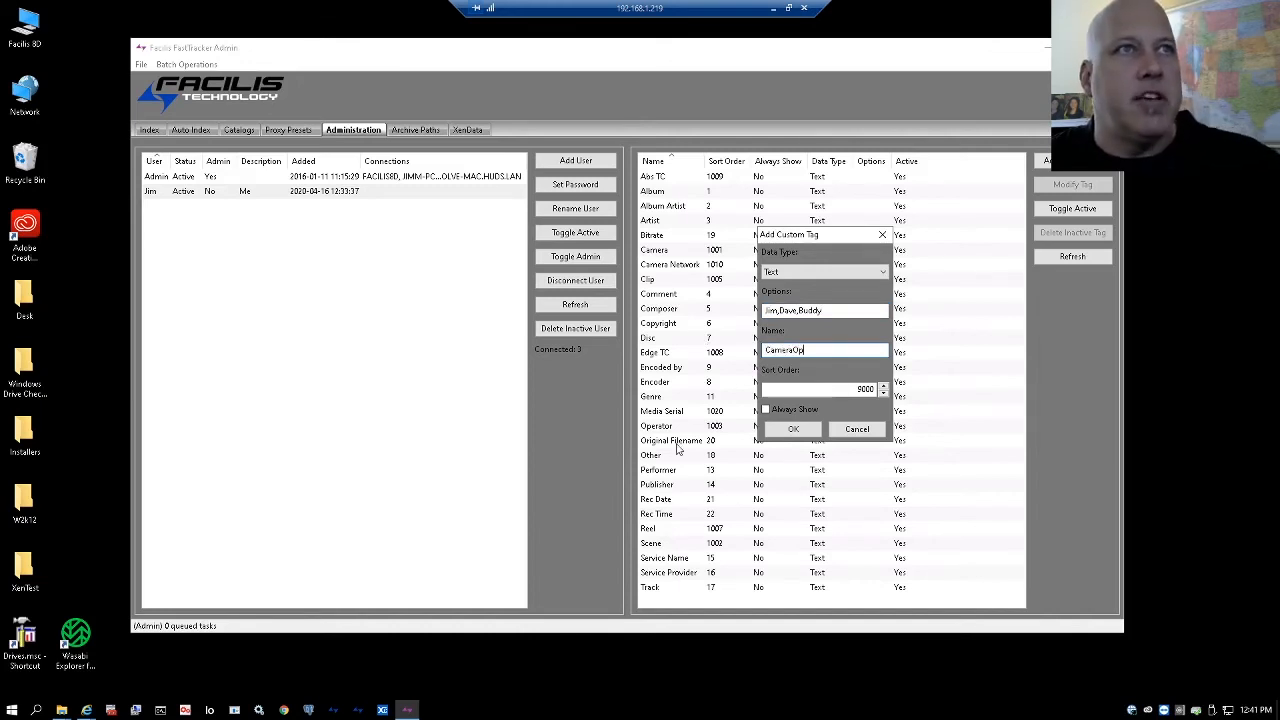
left_click(767, 410)
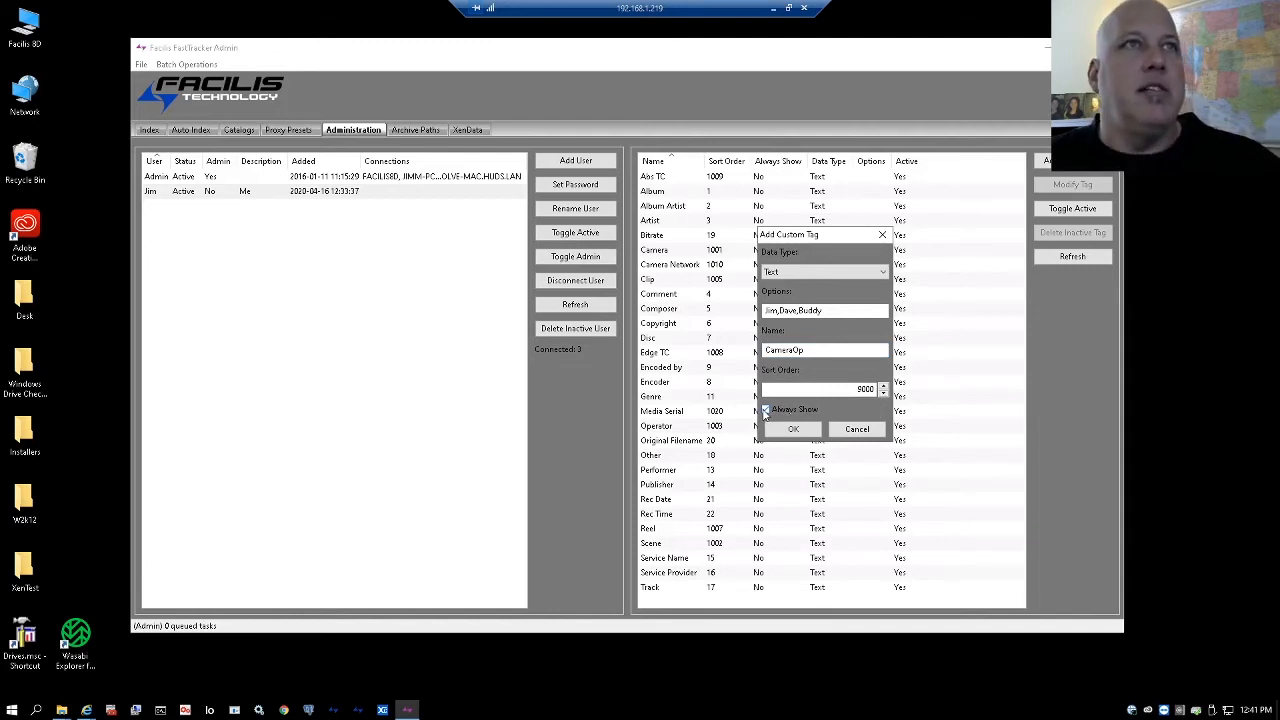
left_click(800, 433)
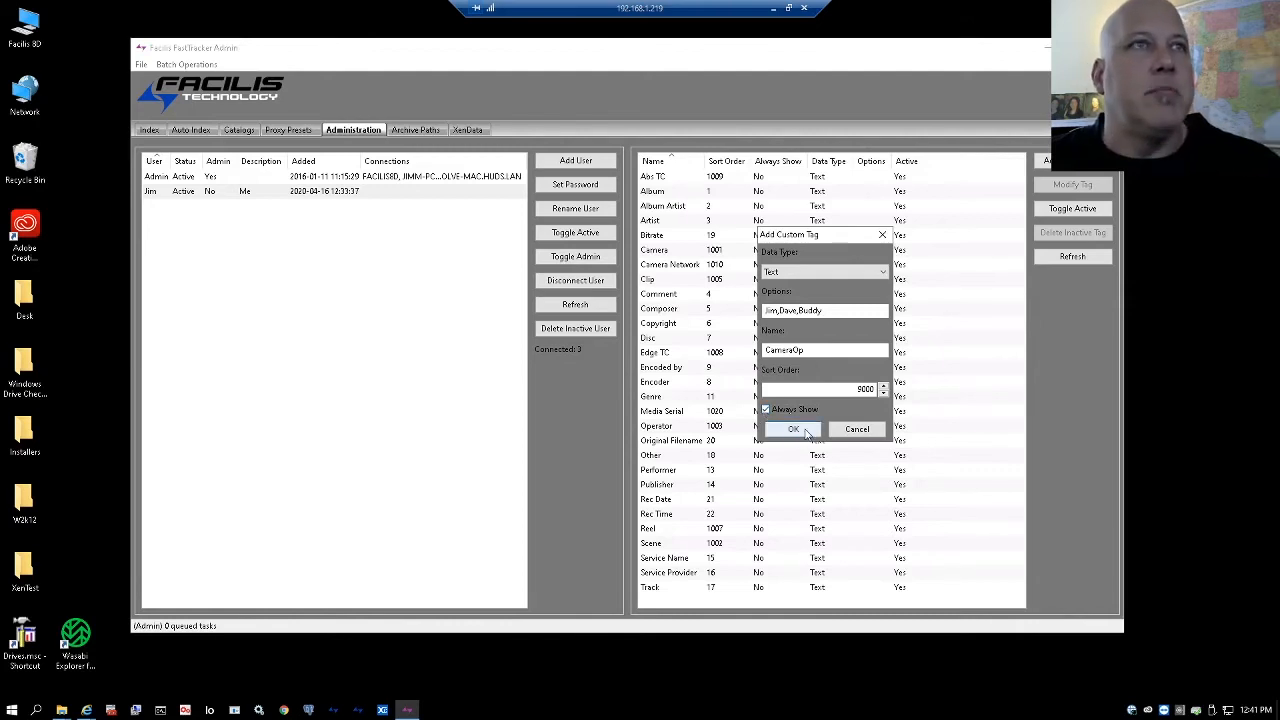
Select the CameraOp tag, view the Operator tag's editable settings, and close them without changes.
left_click(668, 283)
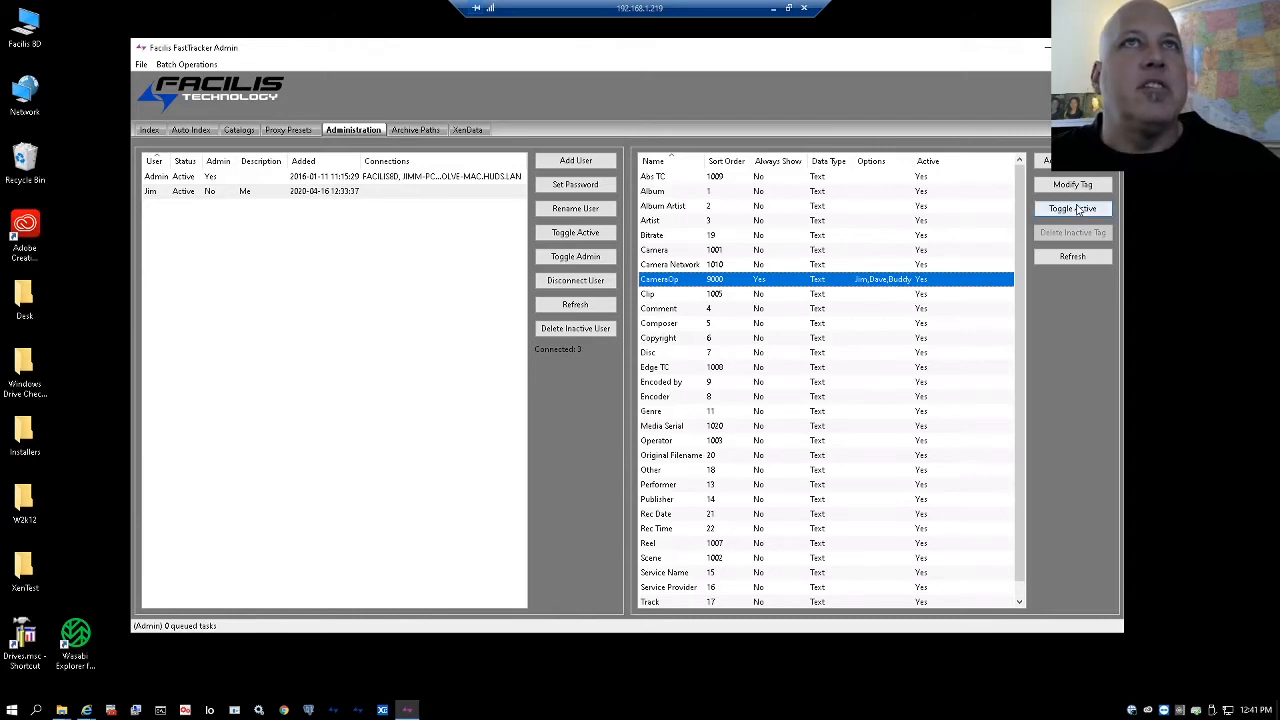
left_click(775, 442)
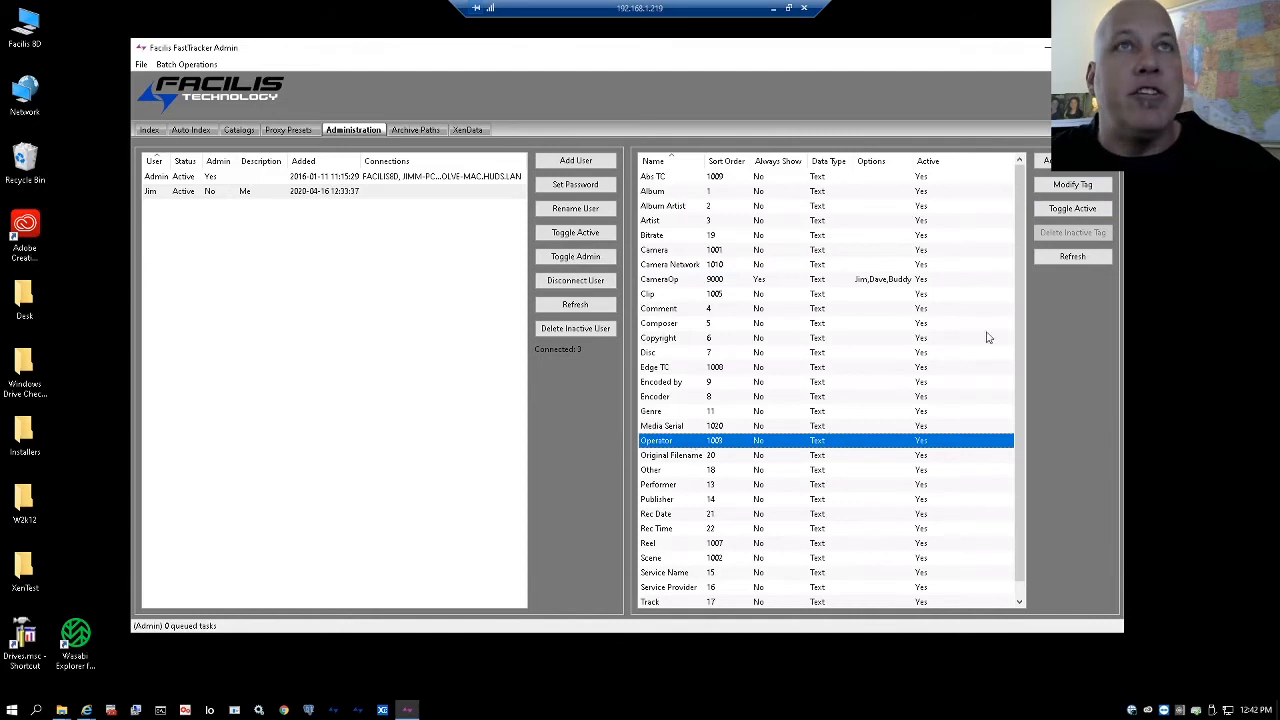
left_click(1076, 188)
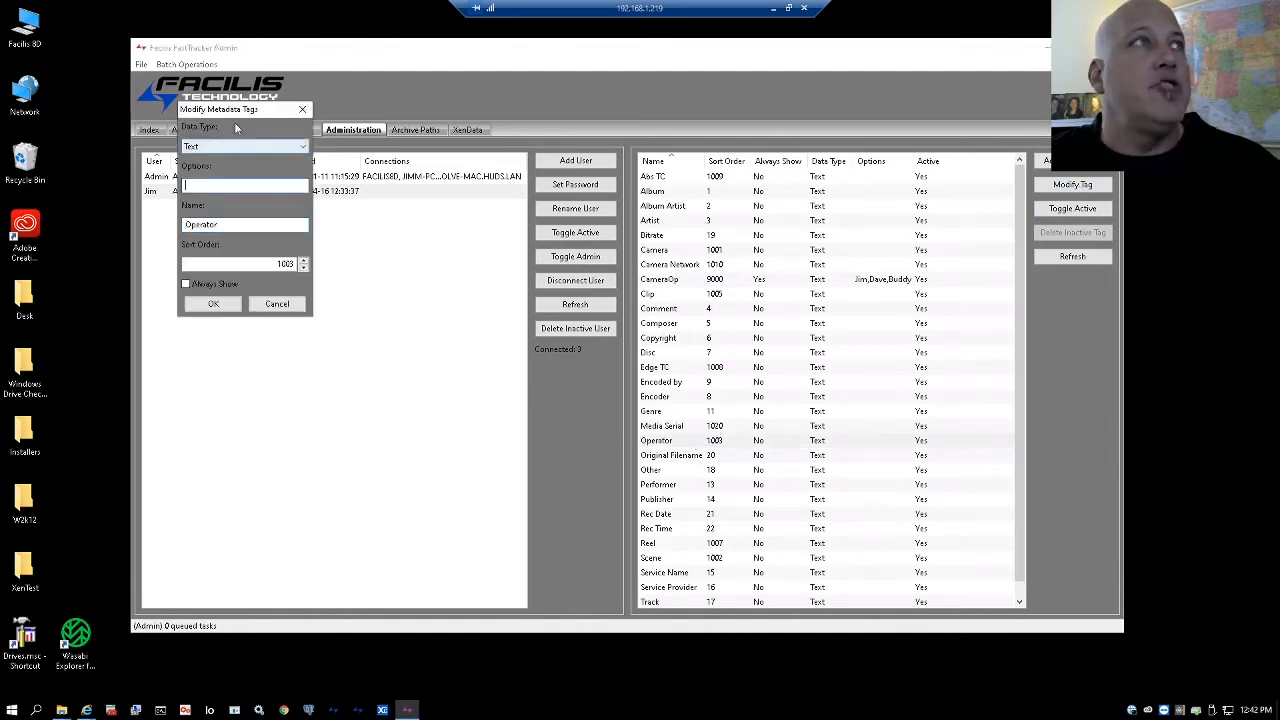
left_click_drag(244, 112, 822, 246)
left_click(884, 241)
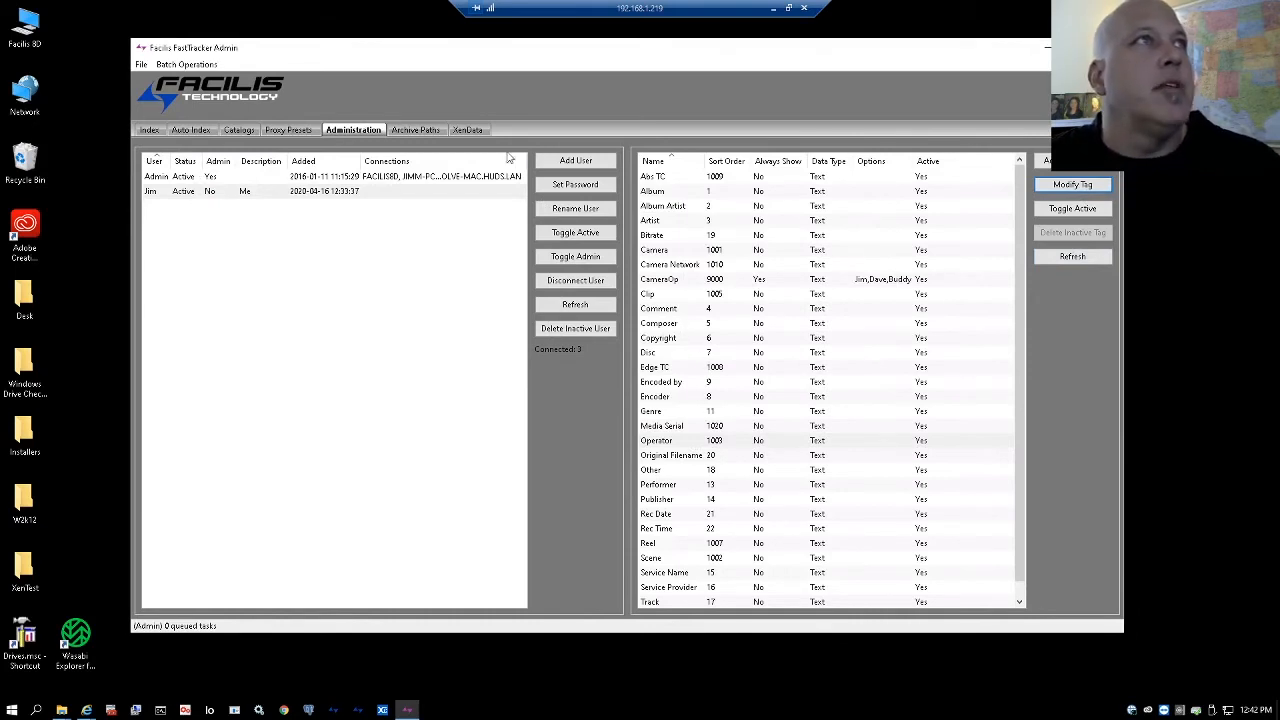
Check the Copy To Cloud archive path and add a new file movement profile named Dropbox.
left_click(423, 130)
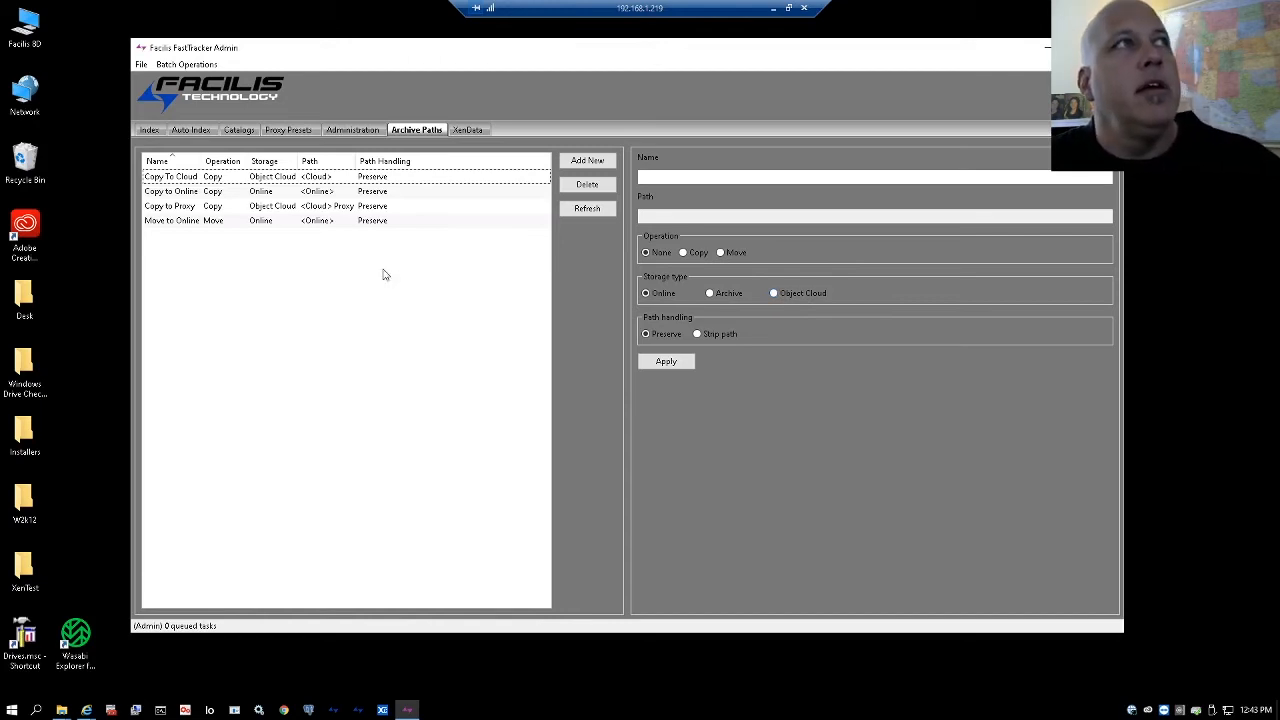
left_click(208, 180)
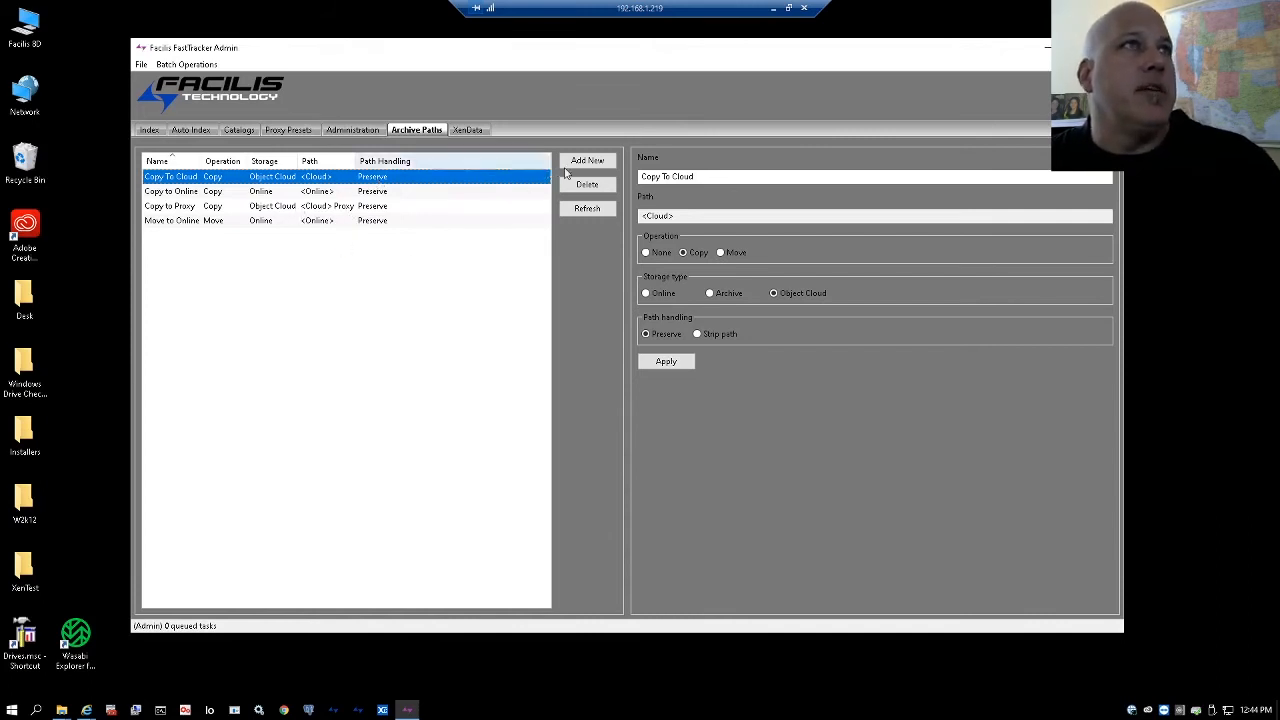
left_click(595, 164)
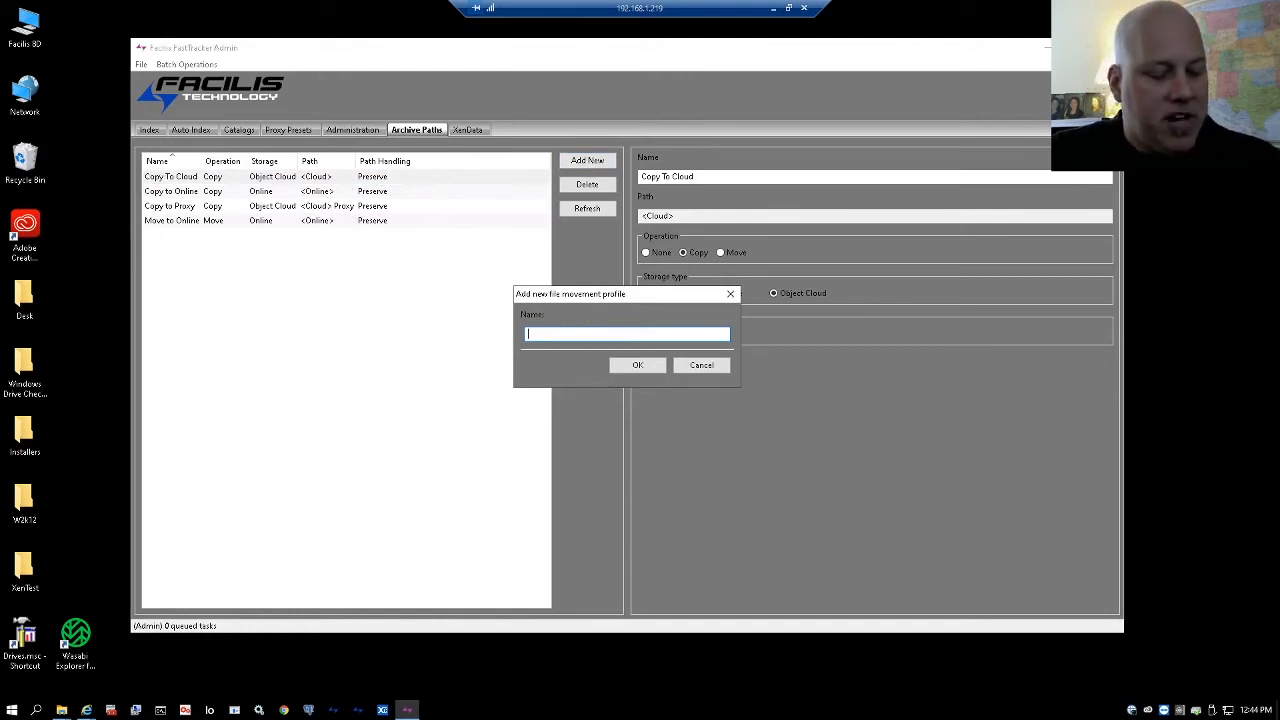
type("Dropbox")
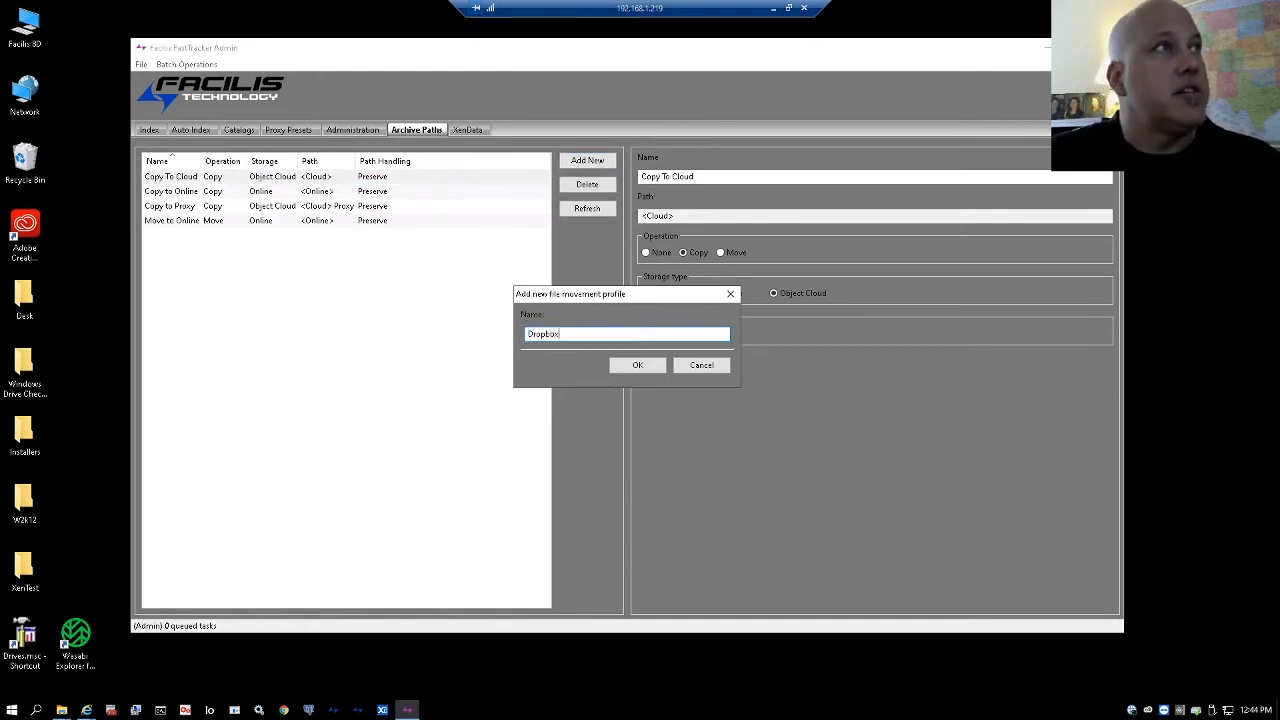
left_click(640, 365)
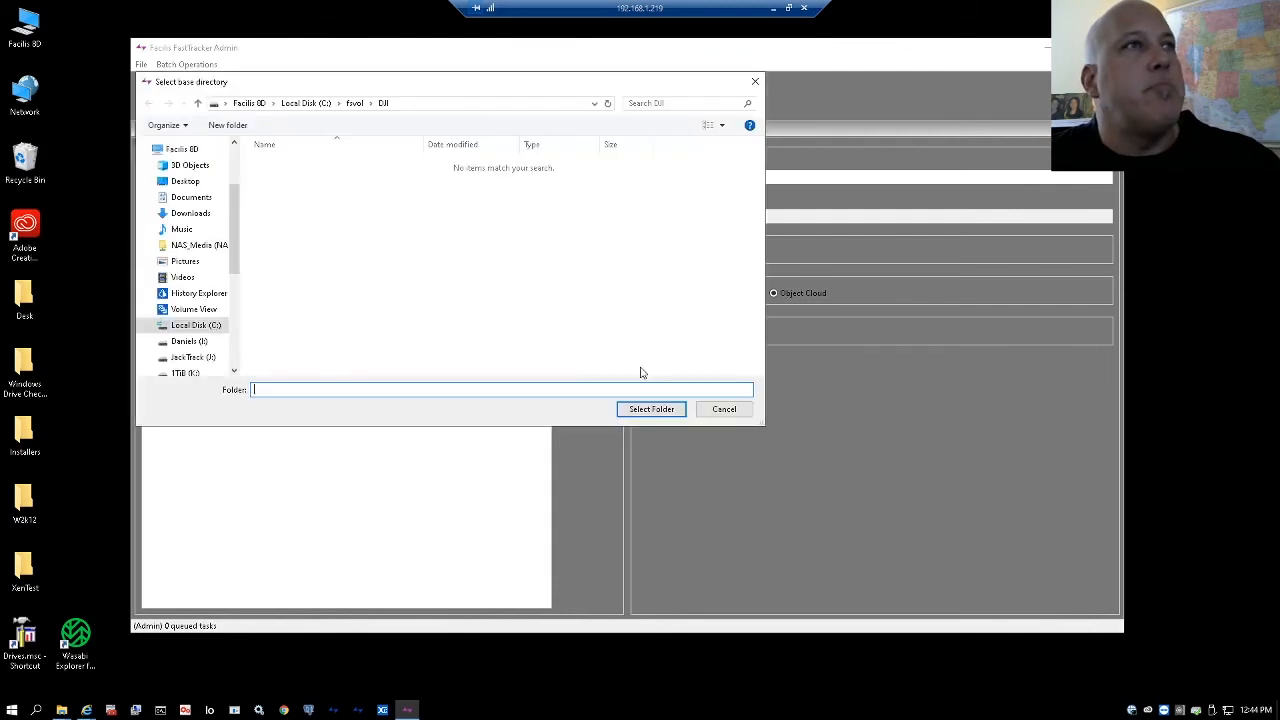
Choose the Dropbox folder on the Cloud (X:) drive as the new profile's base directory.
scroll(236, 300, "down", 3)
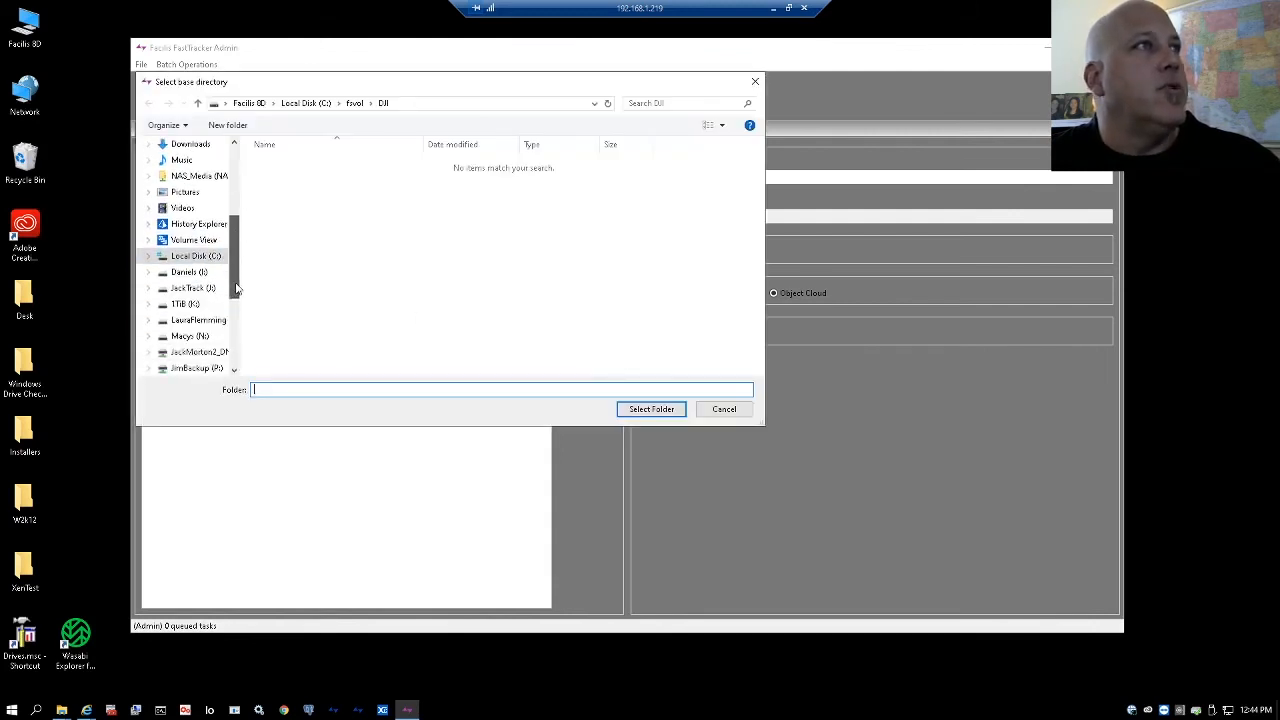
scroll(238, 292, "down", 3)
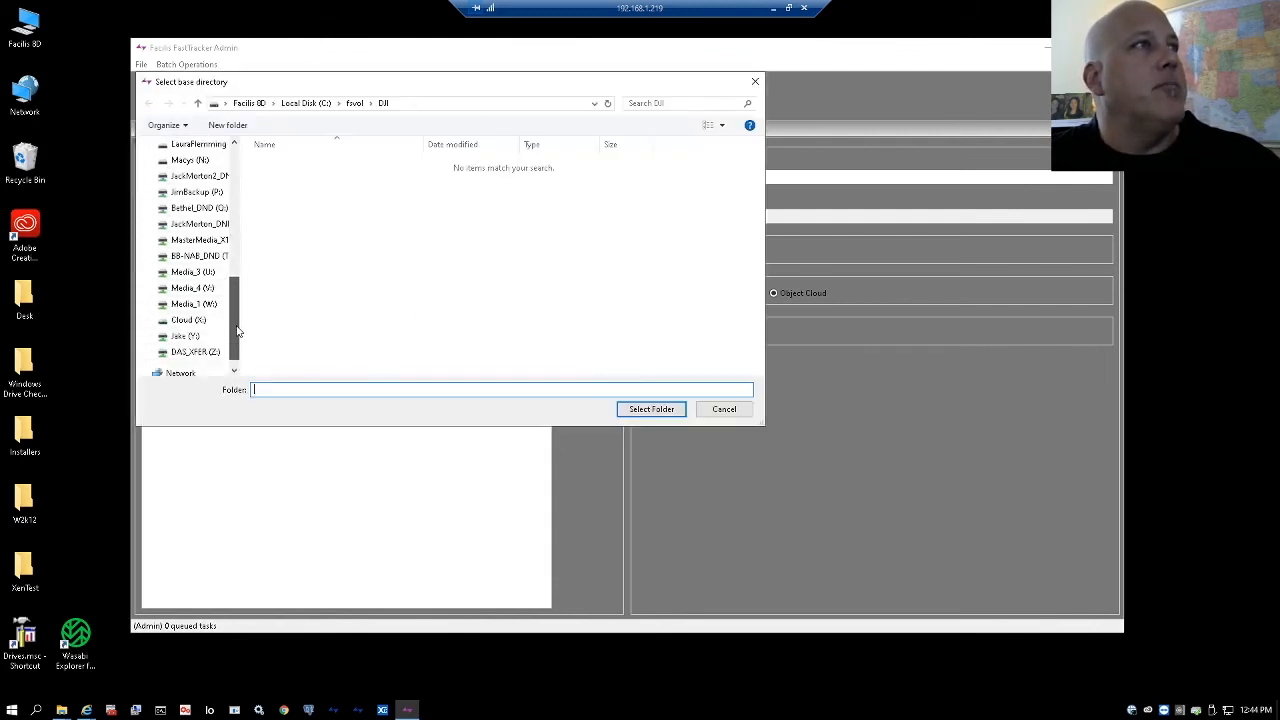
left_click(190, 320)
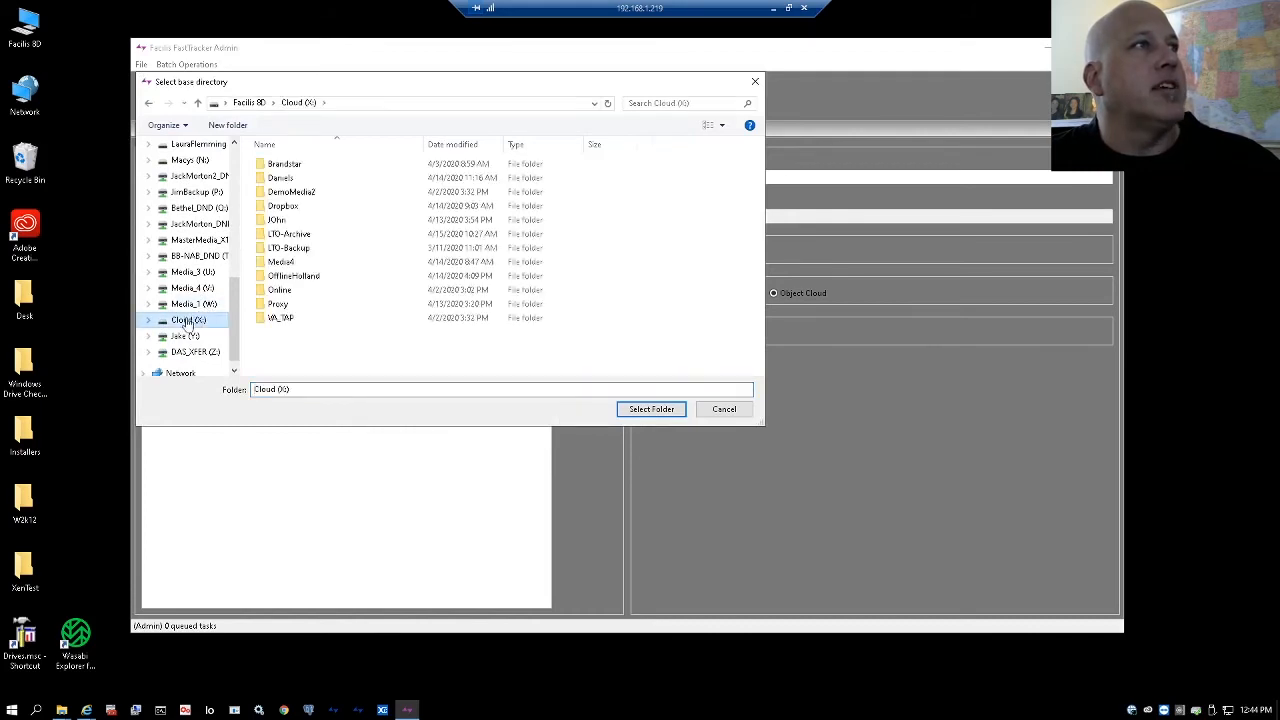
left_click(276, 208)
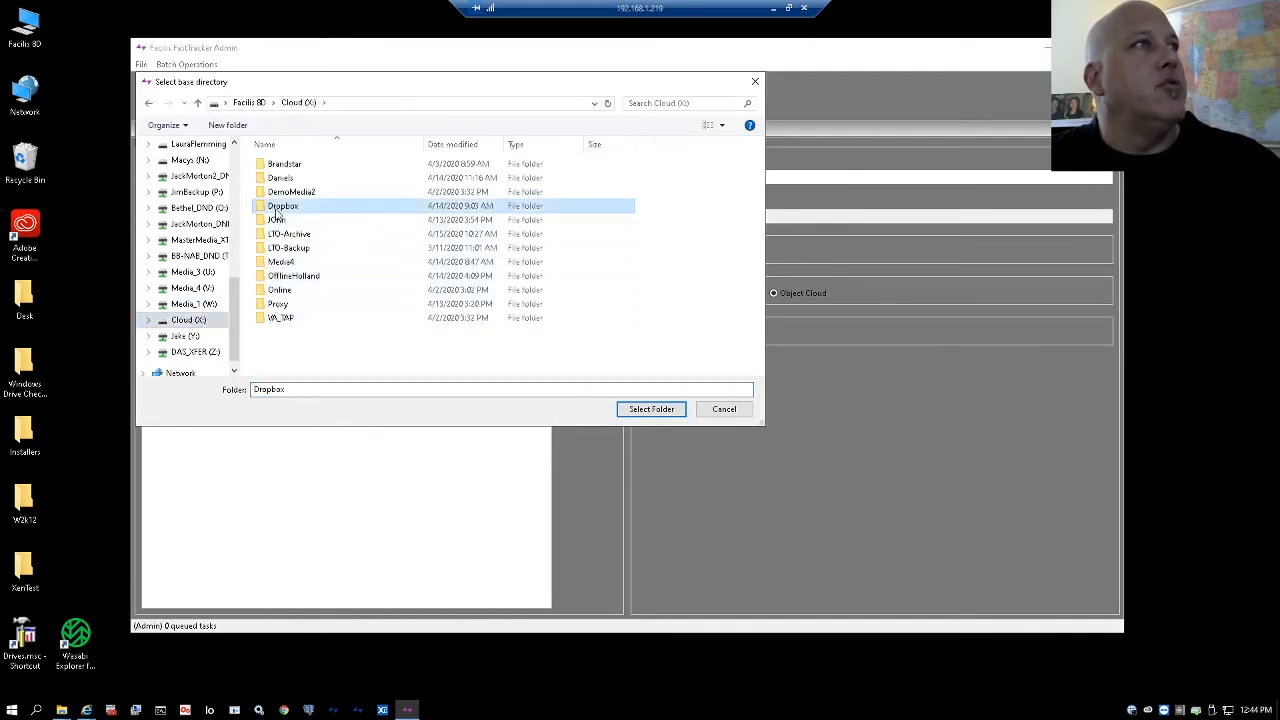
left_click(636, 413)
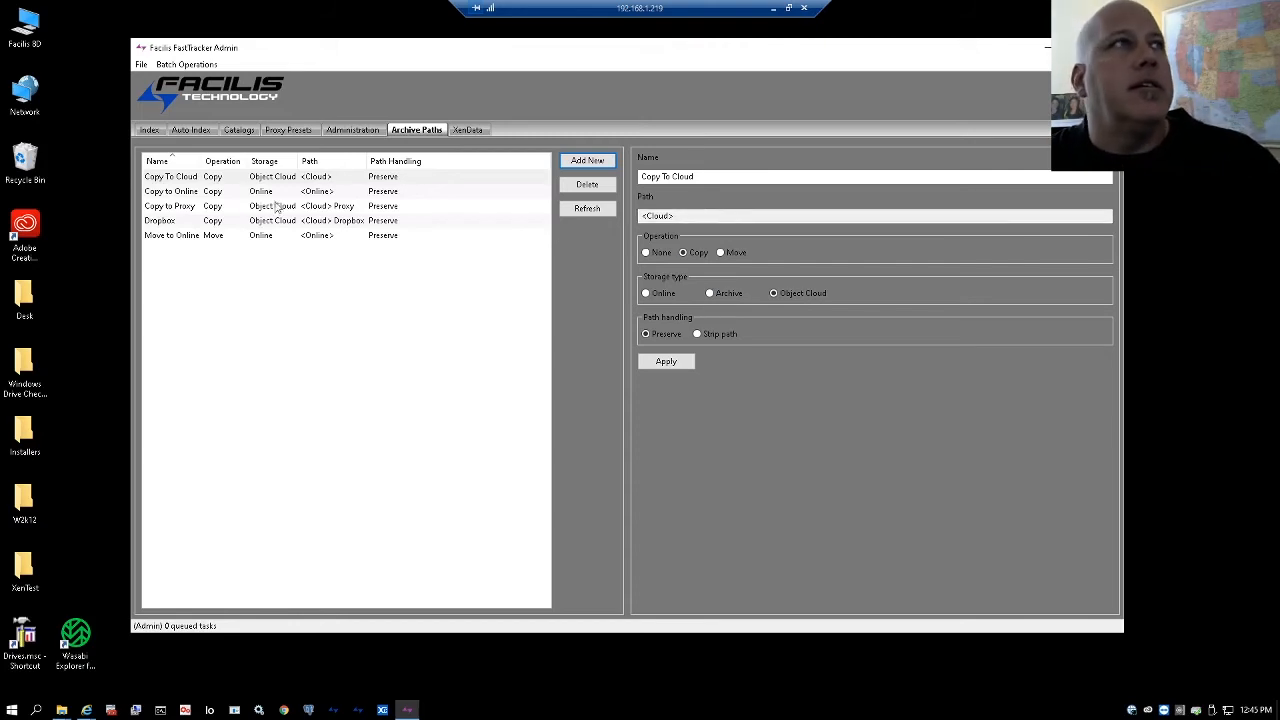
Set the Dropbox profile's path handling to Strip path and apply the change.
left_click(210, 221)
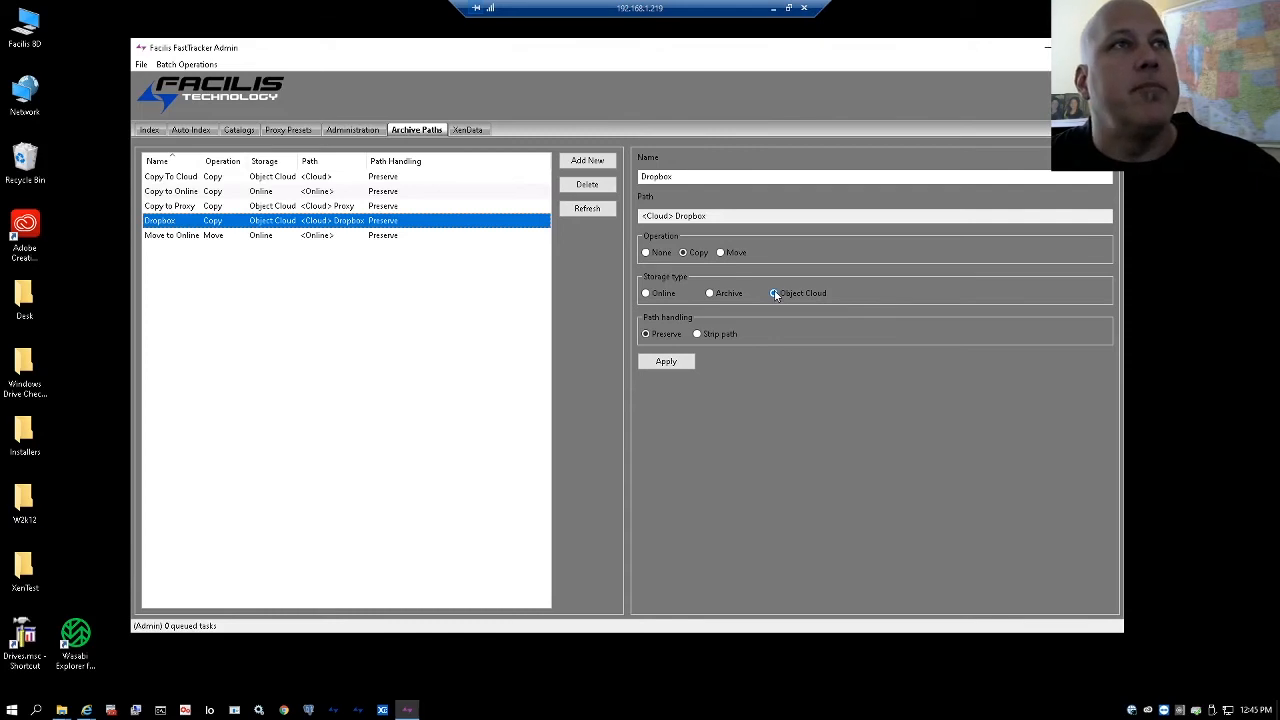
left_click(697, 334)
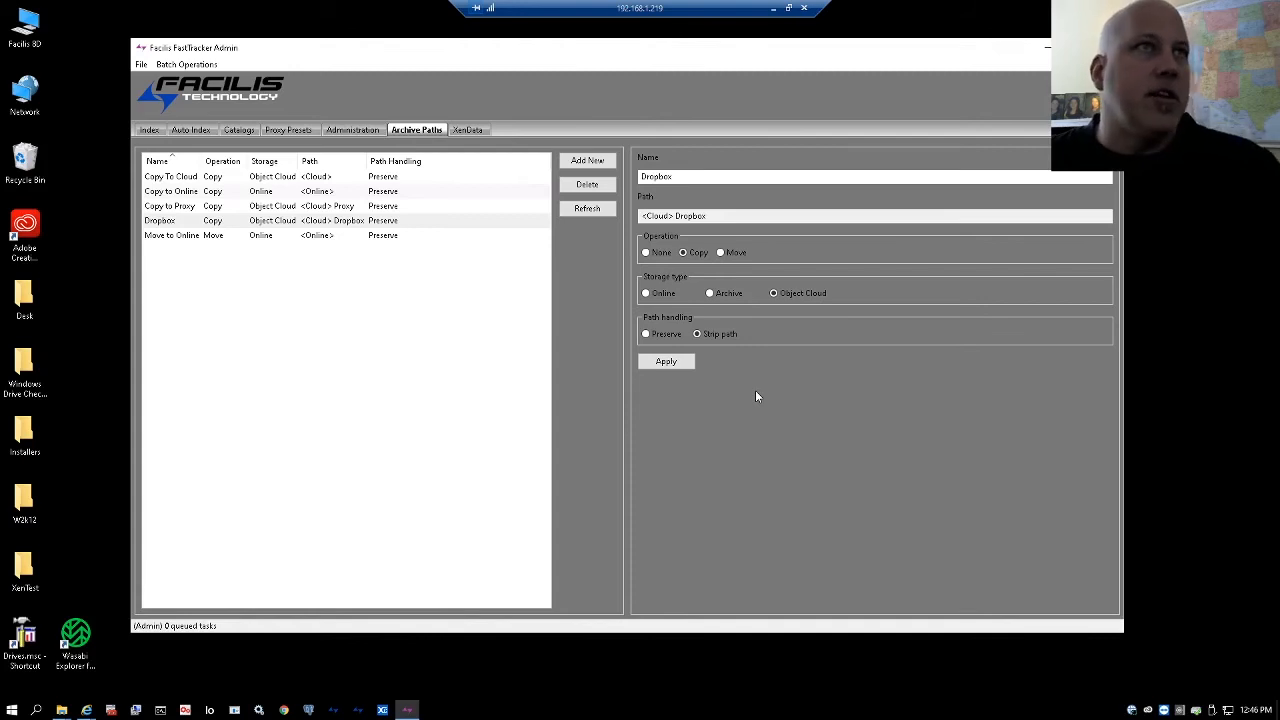
left_click(664, 362)
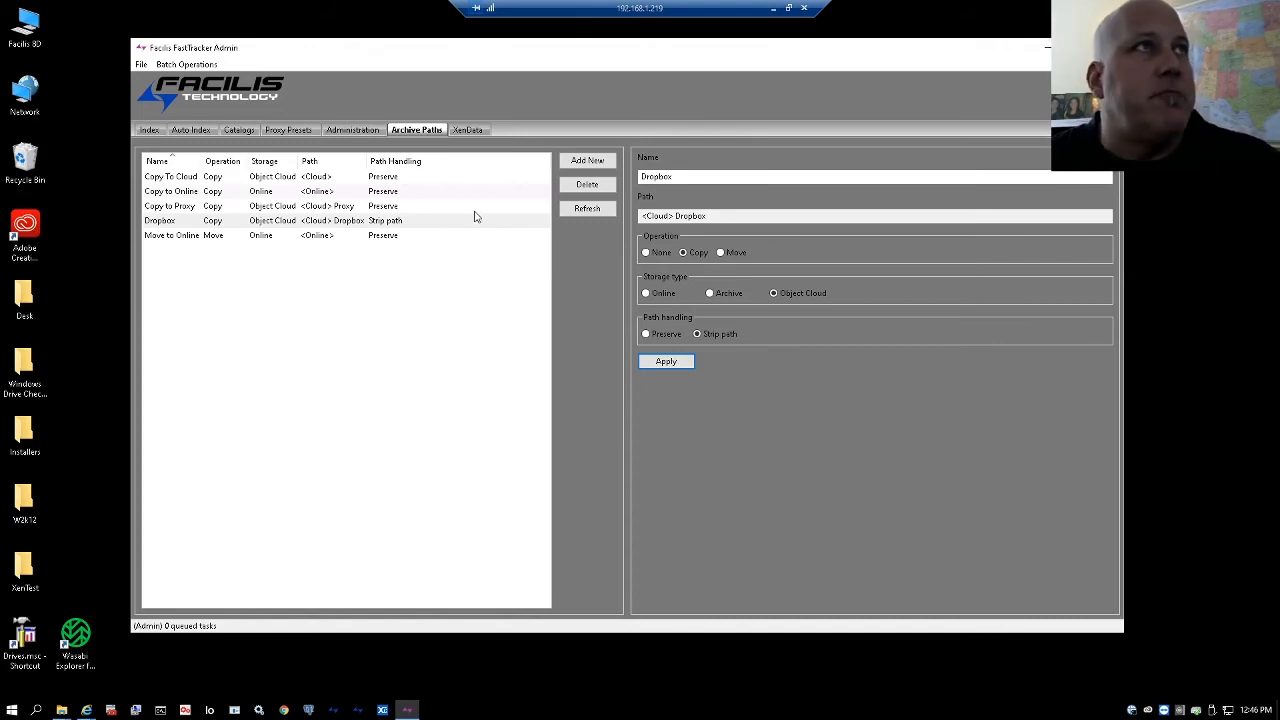
Review the XenData settings for LTO-Backup, LTO-Archive, Proxies and Wasabi Cloud, and return to the file indexing page.
left_click(471, 131)
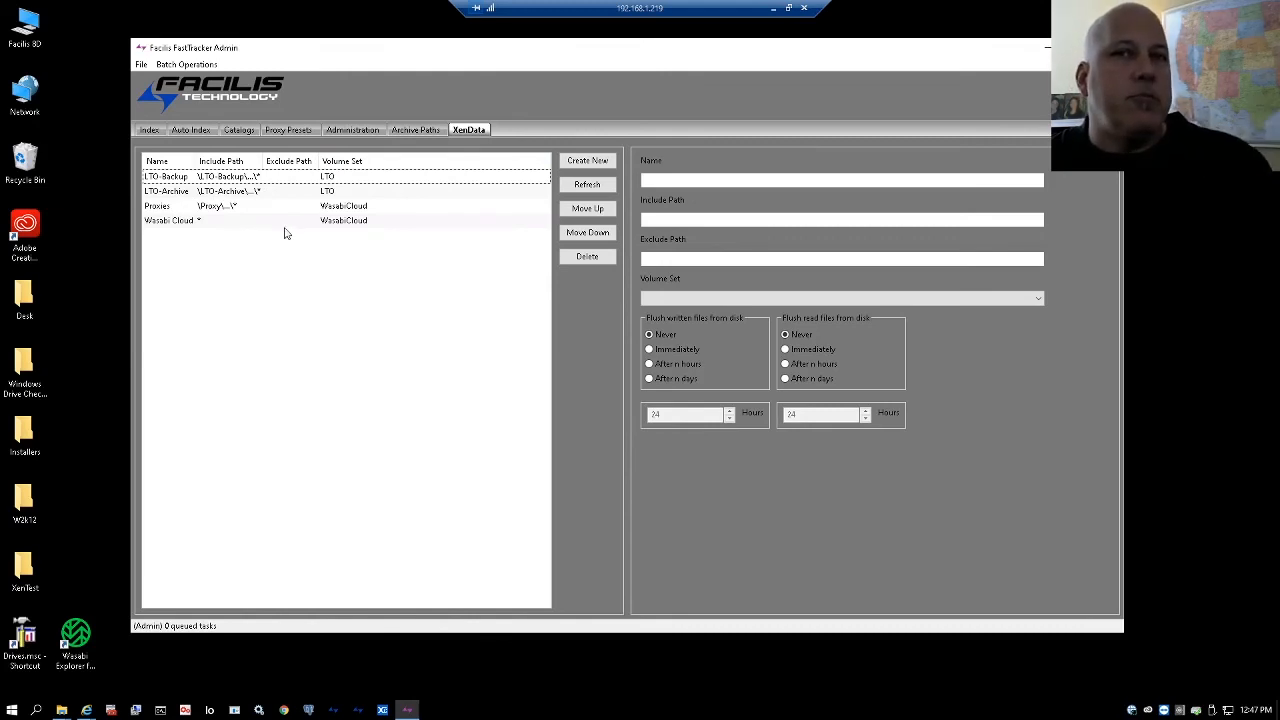
left_click(172, 182)
left_click(172, 191)
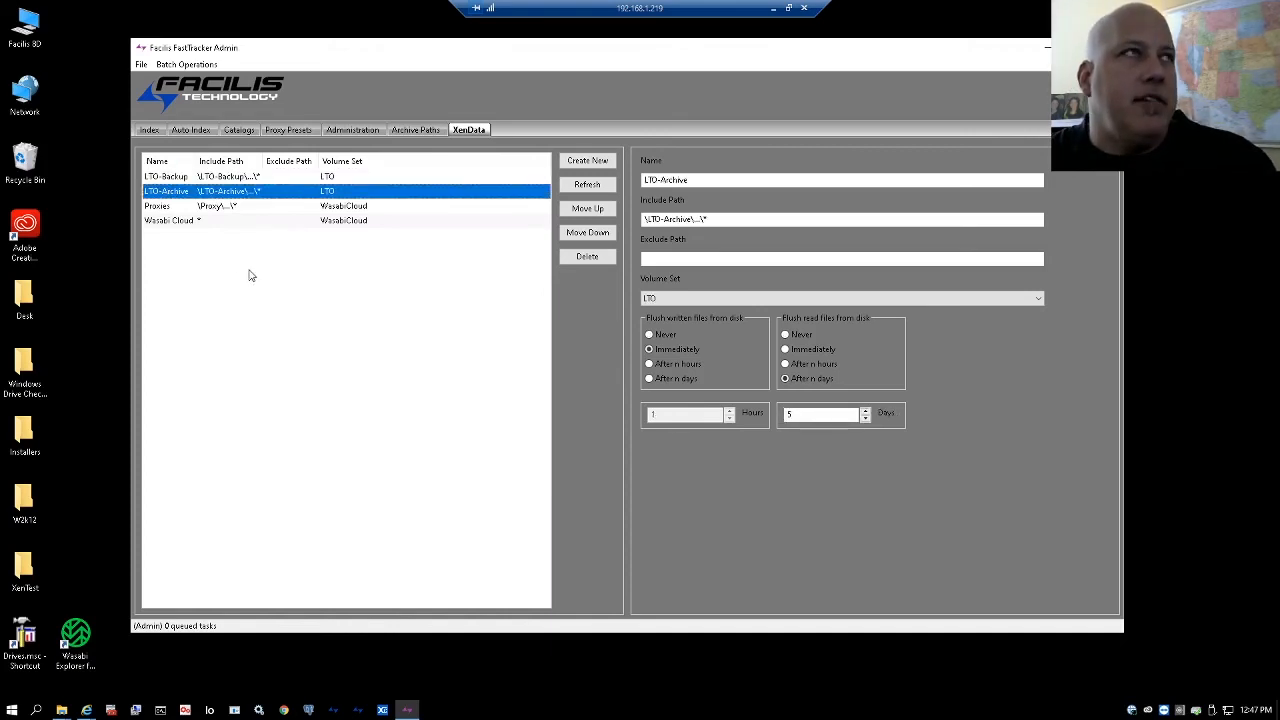
left_click(197, 207)
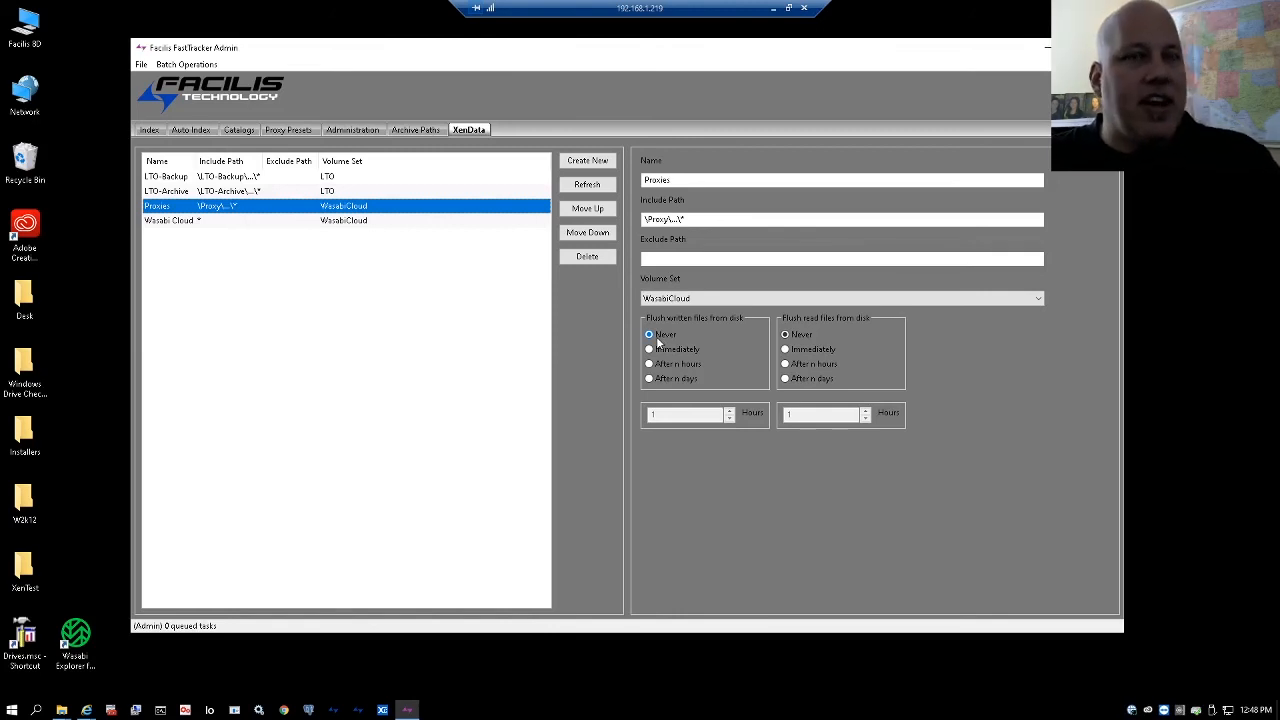
left_click(170, 222)
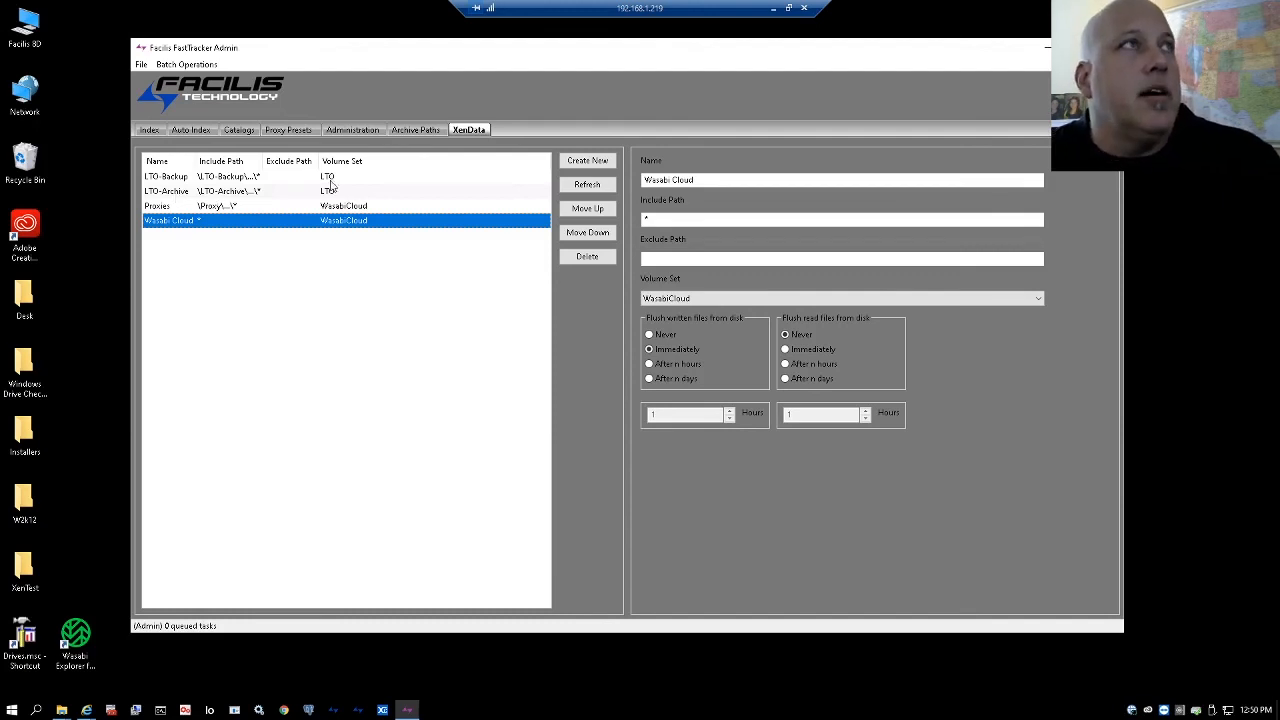
left_click(157, 131)
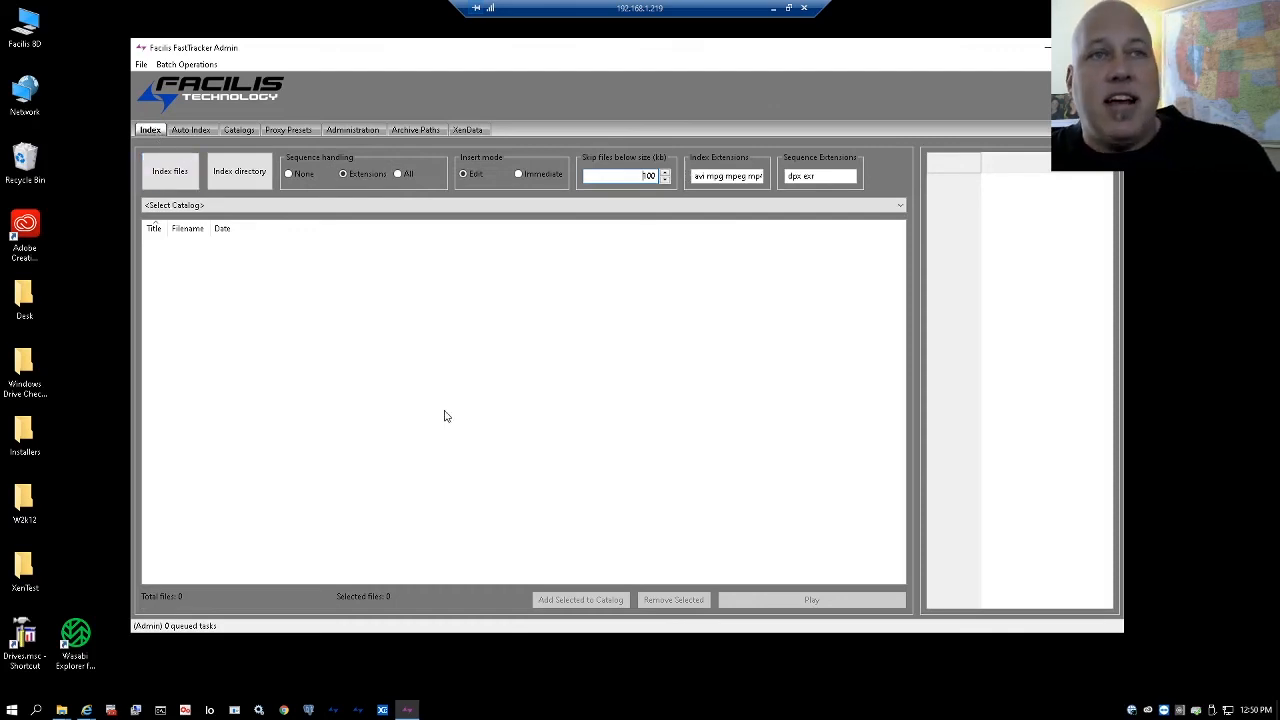